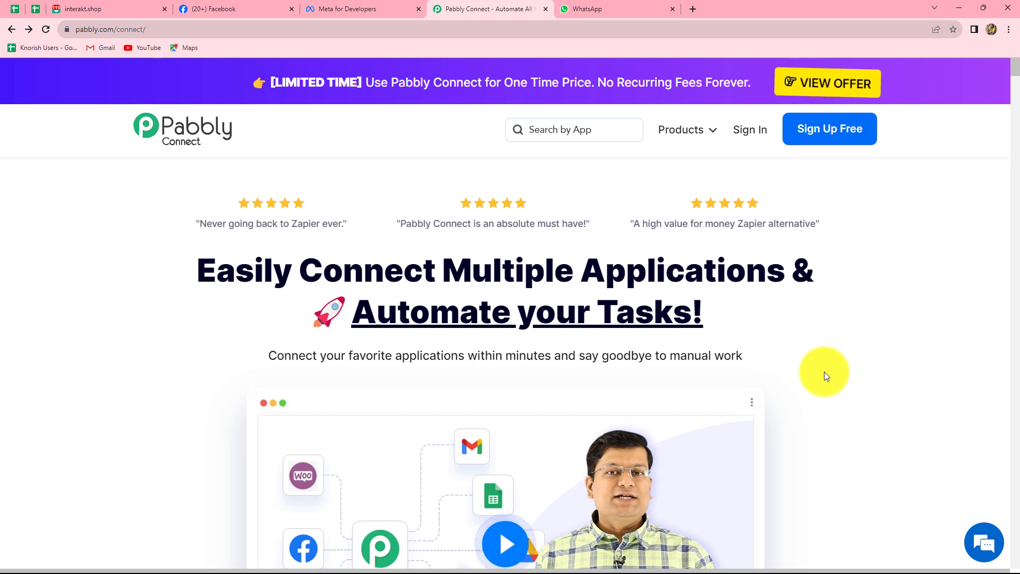
# Step: Sign in from the Pabbly Connect homepage to reach the All Apps page
pyautogui.click(746, 134)
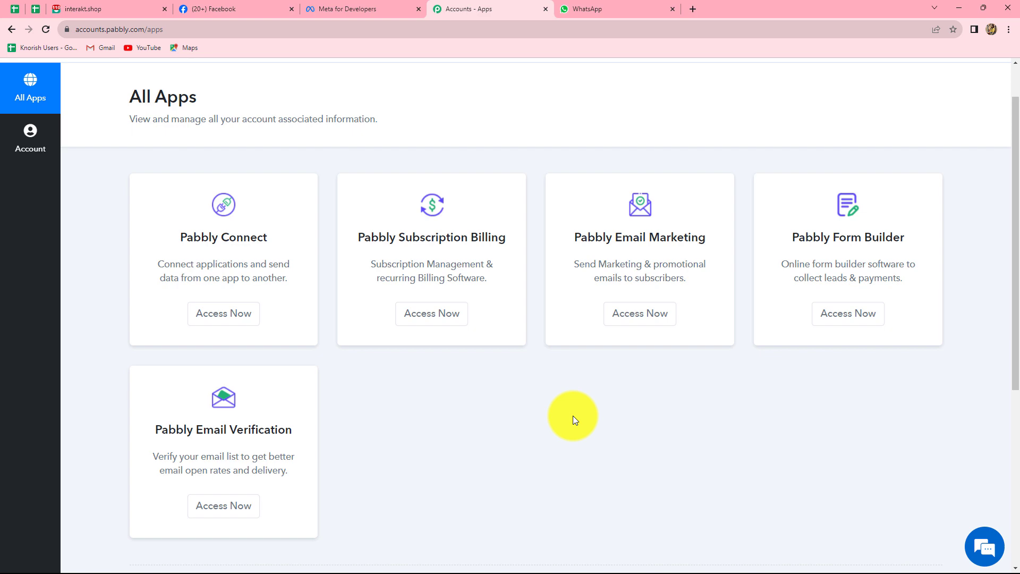
# Step: Open the Pabbly Connect dashboard and list the workflows in the Test Integrations folder
pyautogui.click(218, 313)
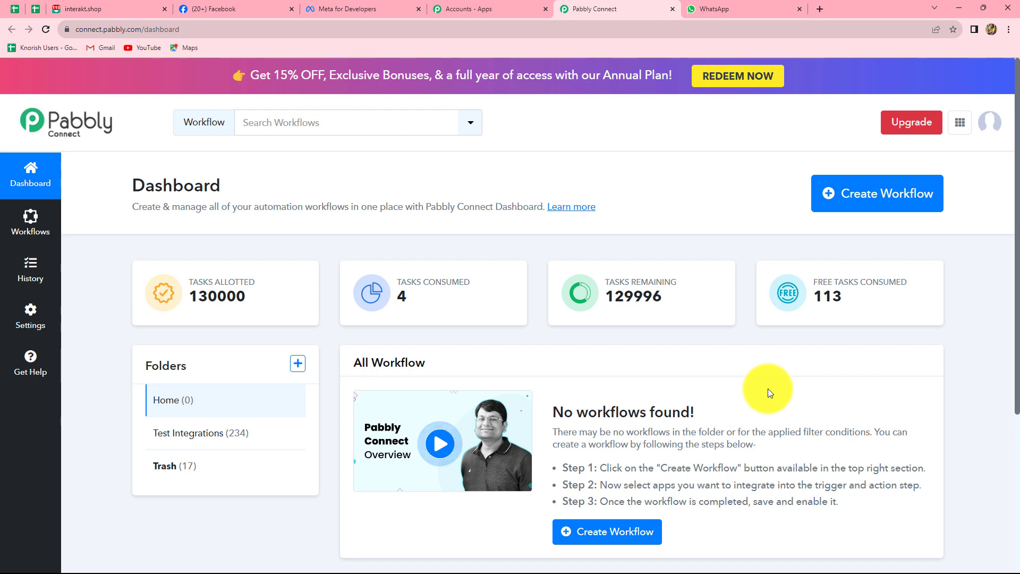
pyautogui.scroll(-3, 767, 388)
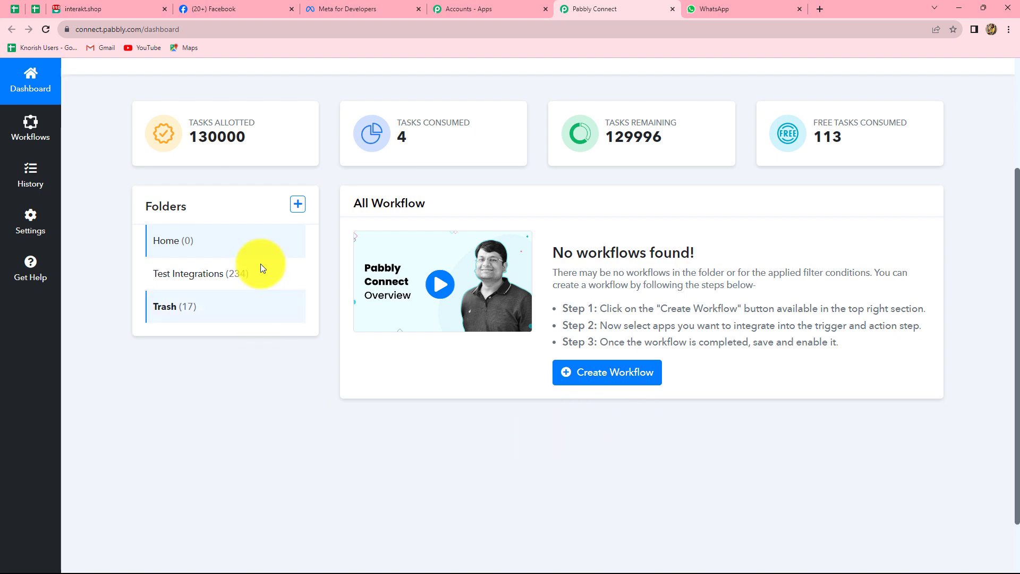
pyautogui.scroll(3, 251, 369)
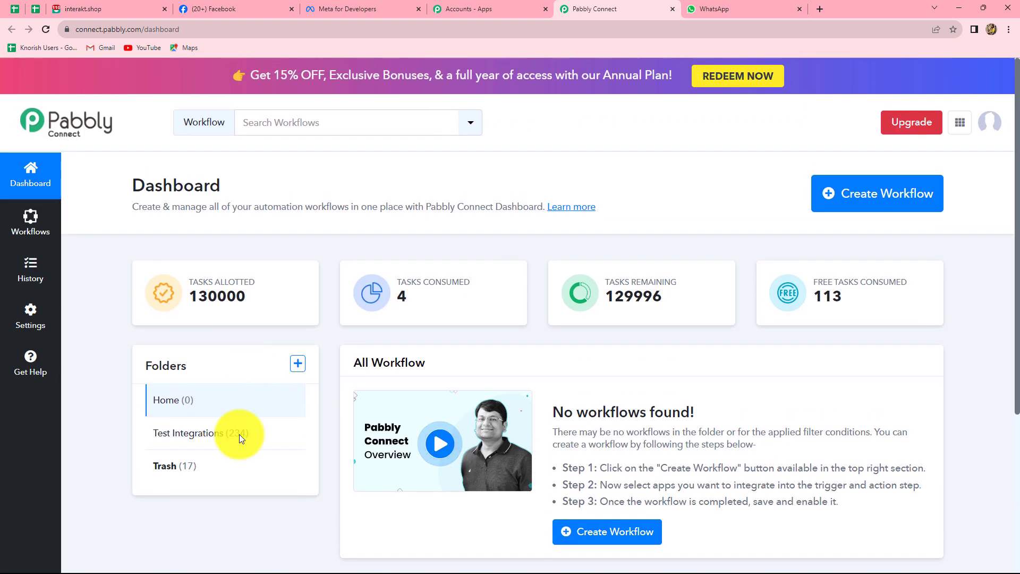
pyautogui.click(173, 439)
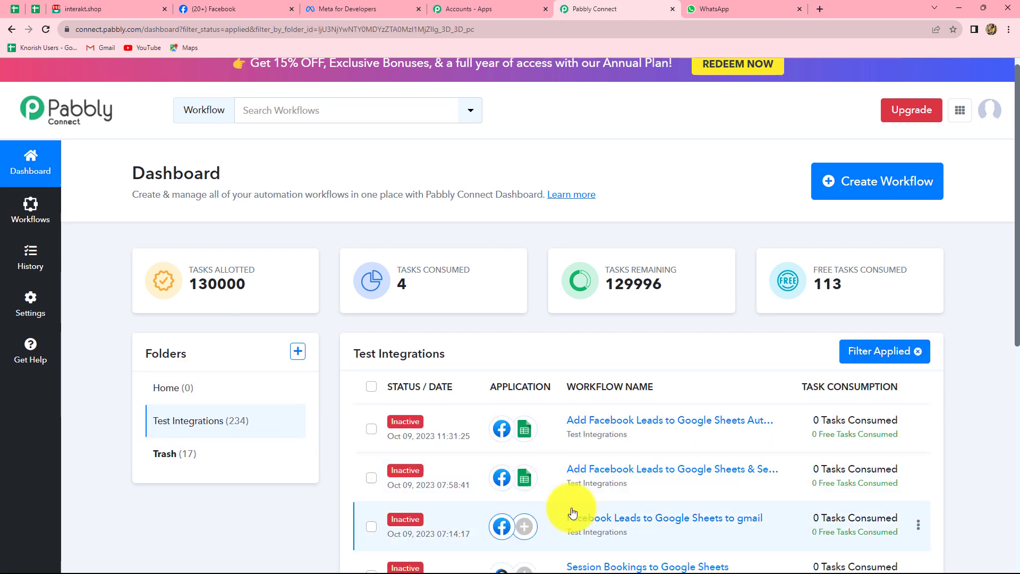
pyautogui.scroll(-5, 570, 511)
pyautogui.scroll(4, 572, 512)
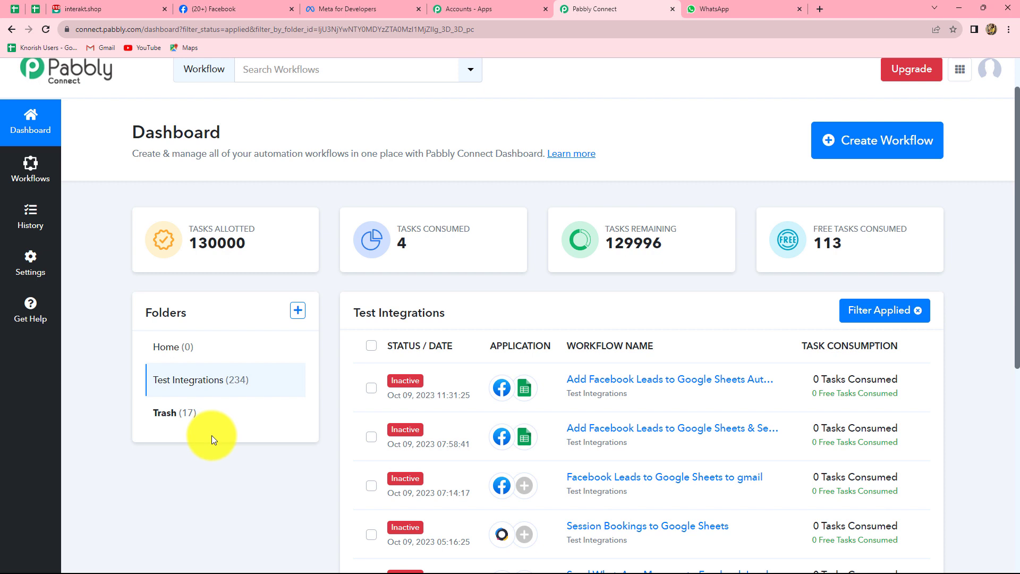
# Step: Create workflow 'Send Automated WhatsApp message to Facebook Leads', saved in the Test Integrations folder
pyautogui.click(865, 153)
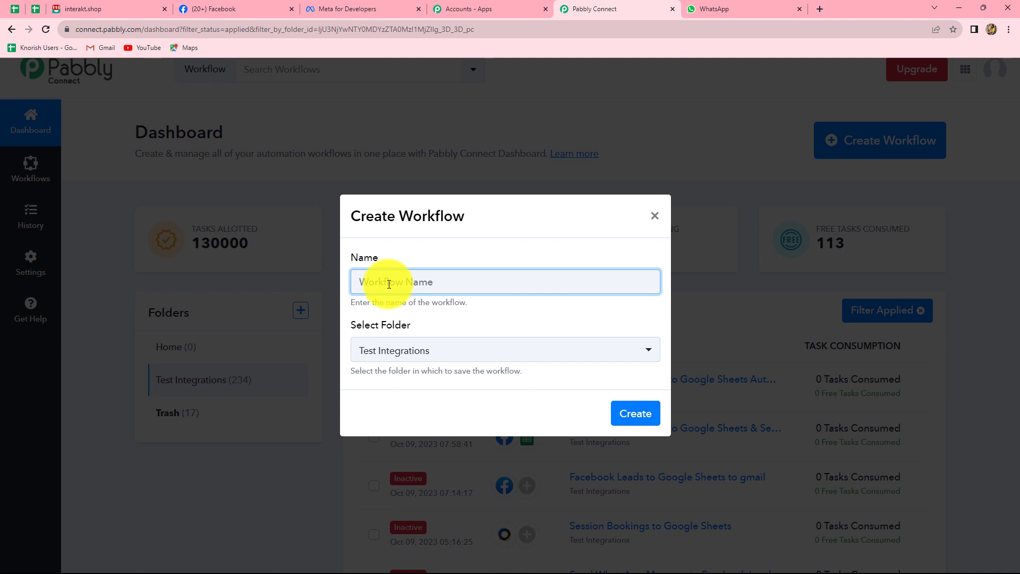
pyautogui.write('Send Automated WhatsApp message to Facebook Leads')
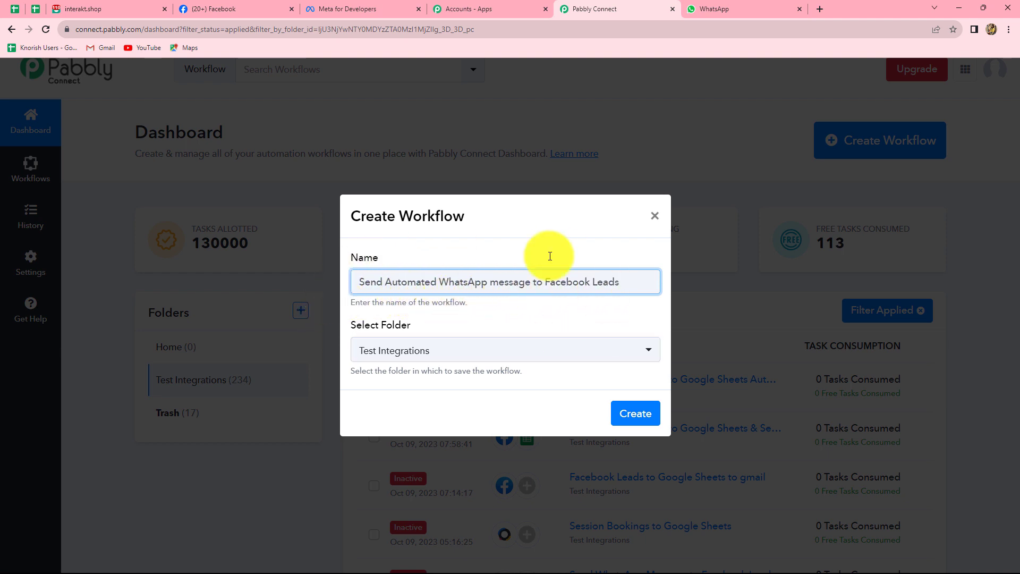
pyautogui.click(441, 359)
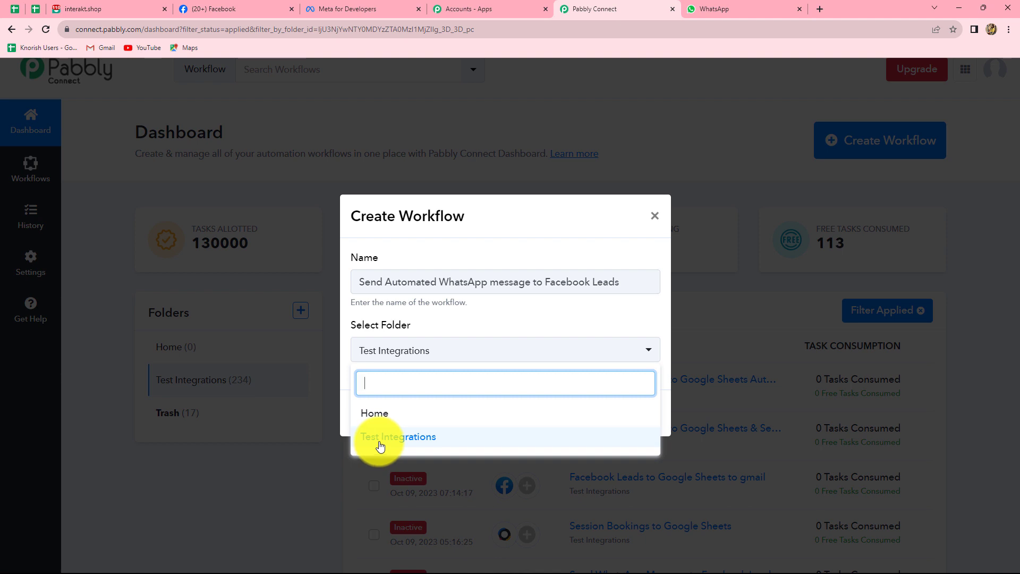
pyautogui.click(381, 445)
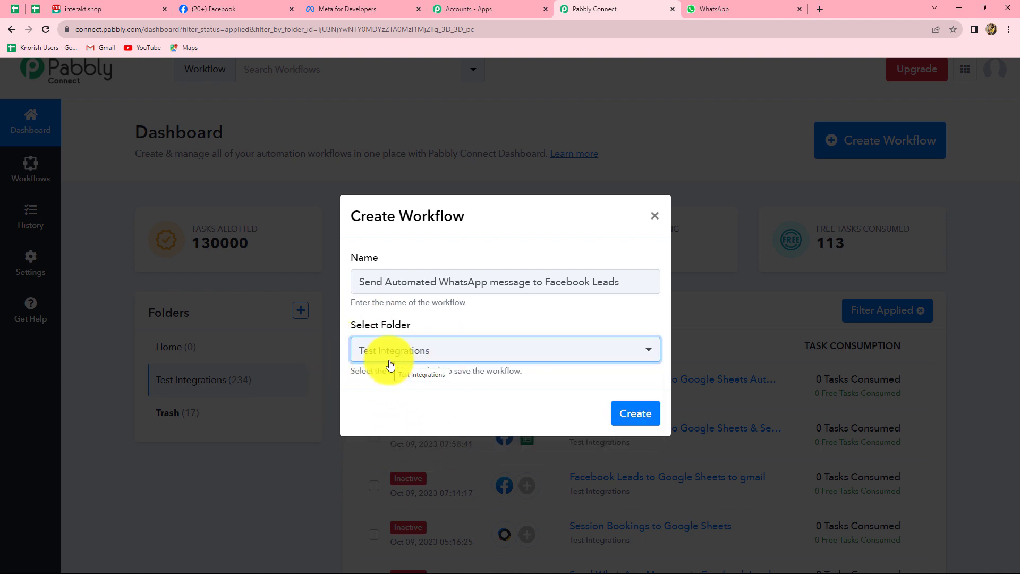
pyautogui.click(637, 424)
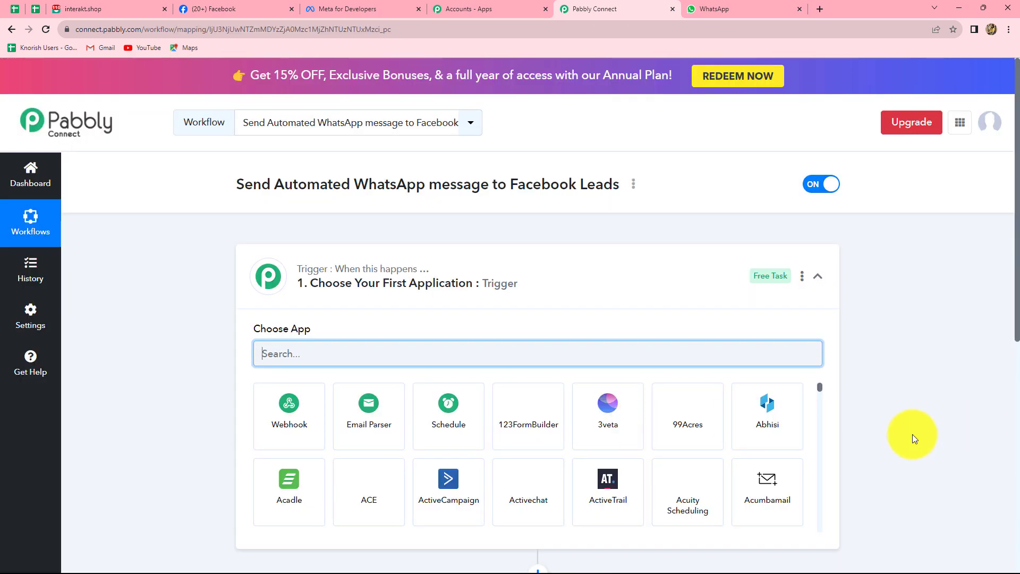
# Step: Search 'Face' and set the trigger to Facebook Lead Ads with New Lead (Instant) event
pyautogui.scroll(-4, 912, 435)
pyautogui.scroll(2, 913, 434)
pyautogui.scroll(2, 913, 434)
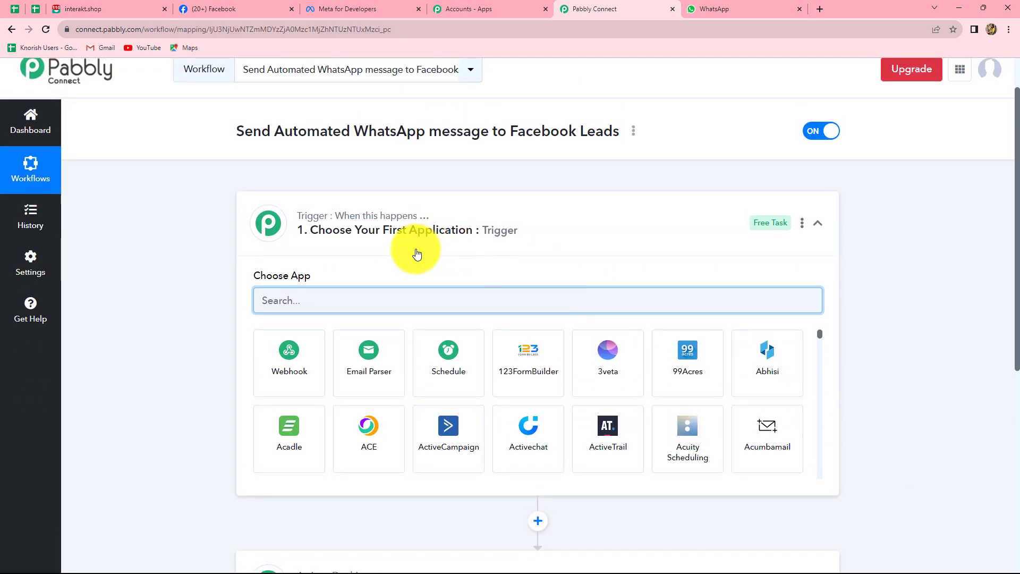
pyautogui.scroll(-4, 957, 395)
pyautogui.scroll(2, 958, 395)
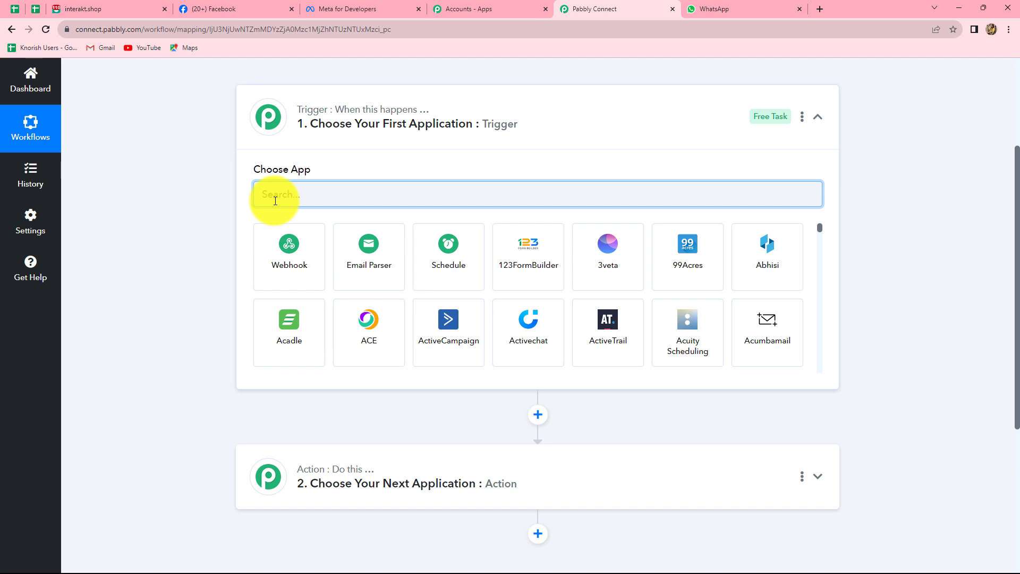
pyautogui.write('Face')
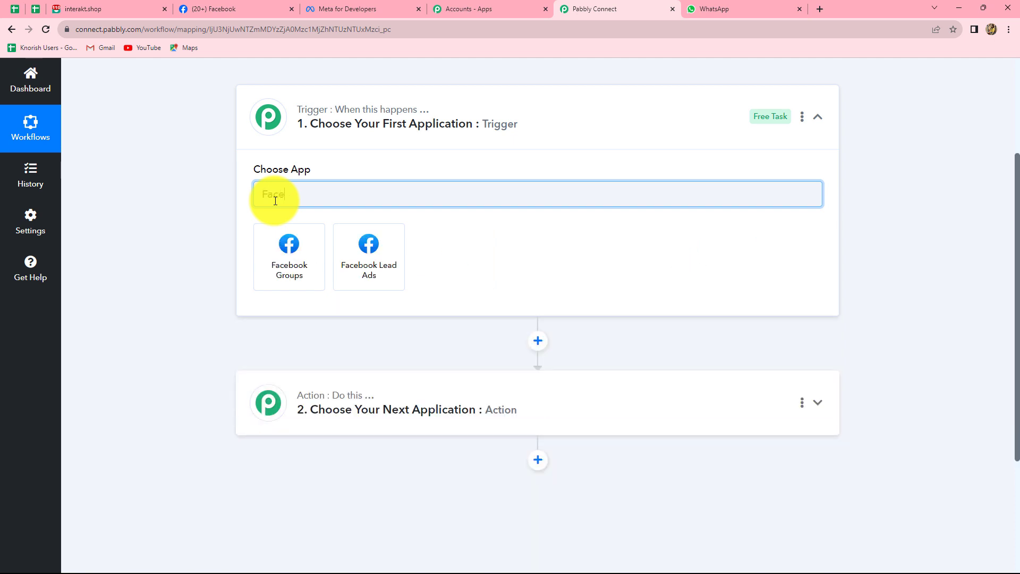
pyautogui.click(343, 260)
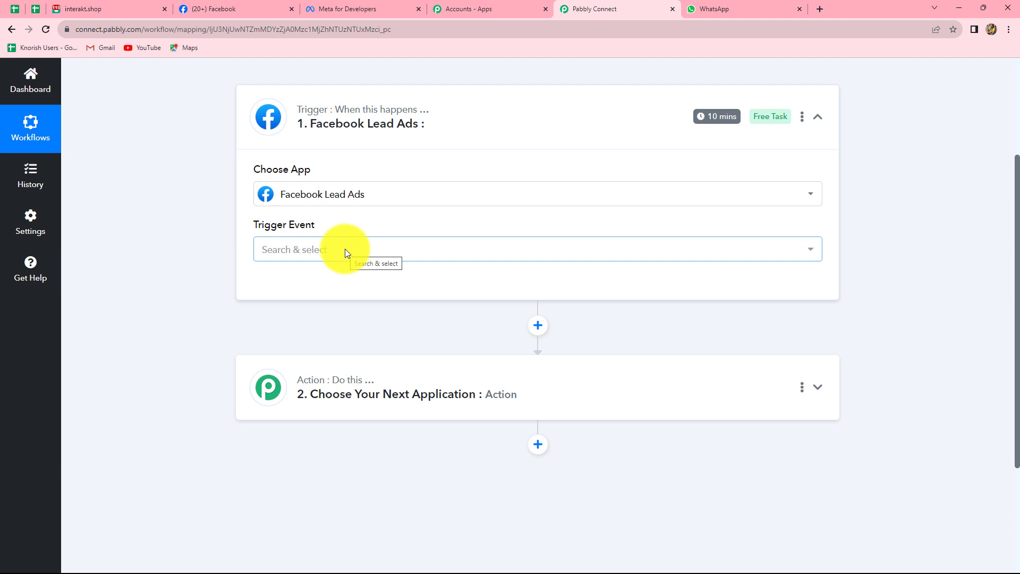
pyautogui.click(346, 249)
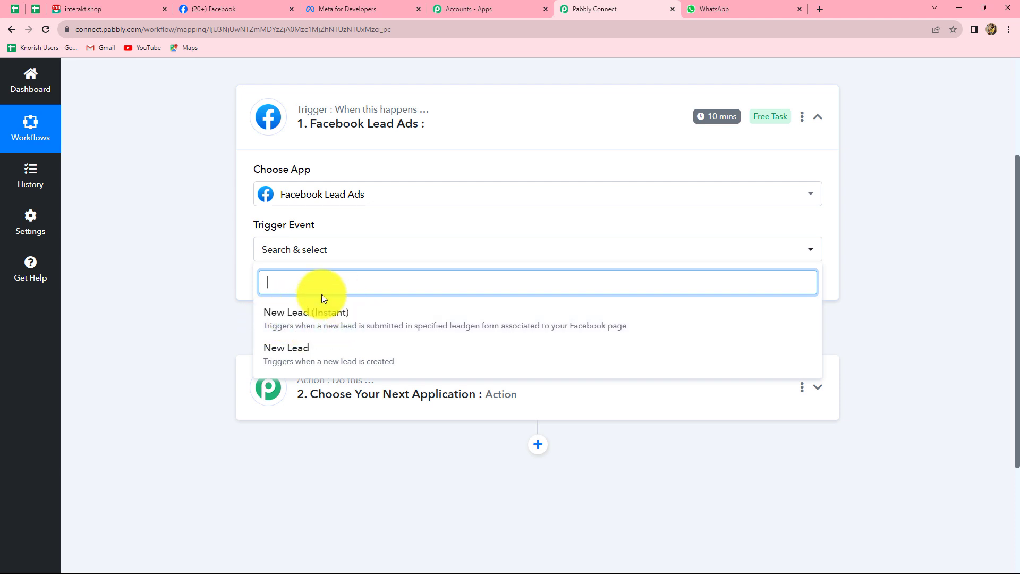
pyautogui.click(322, 323)
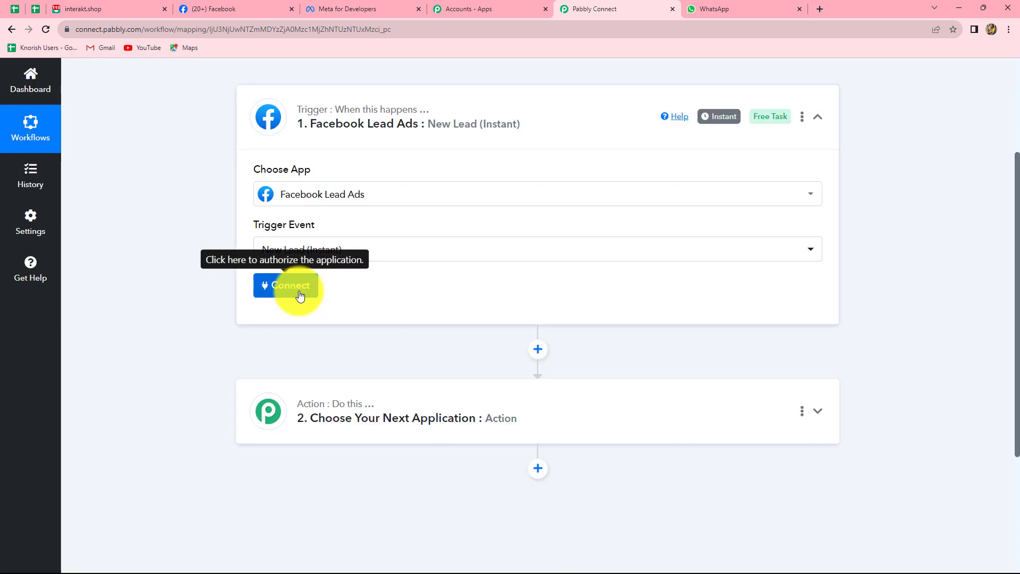
# Step: Add a new Facebook Lead Ads connection and authorize the account
pyautogui.click(300, 292)
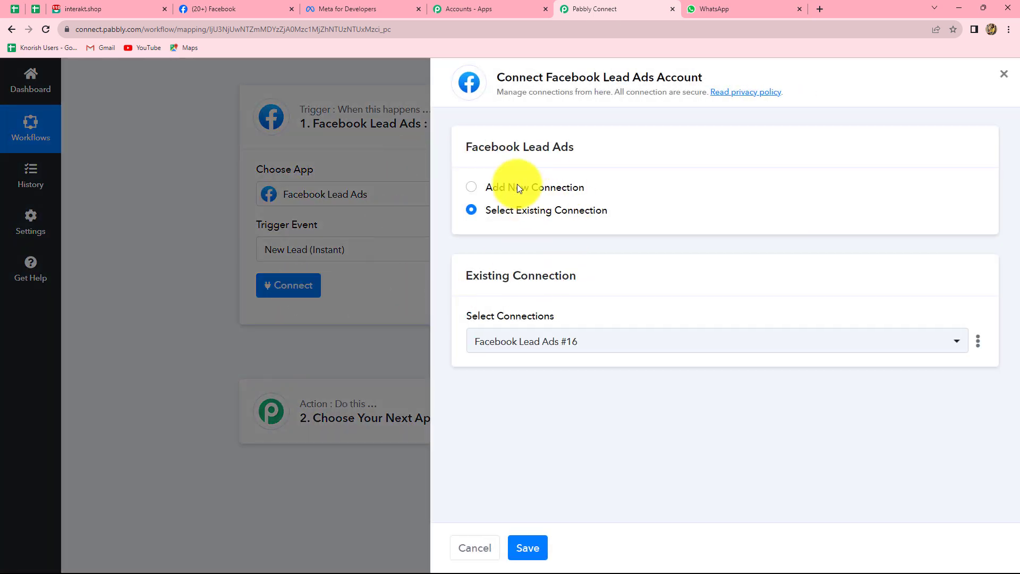
pyautogui.click(471, 189)
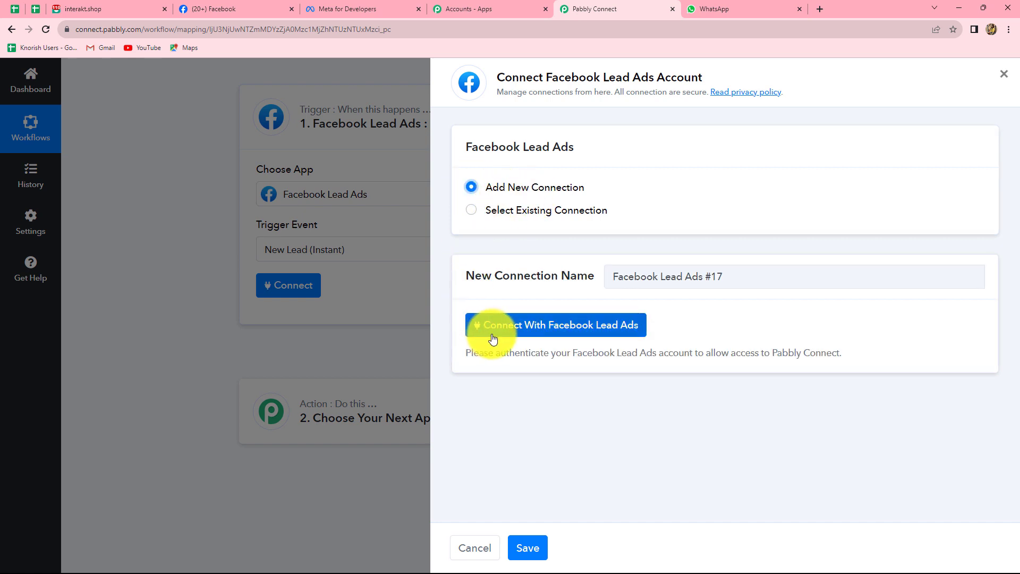
pyautogui.click(584, 329)
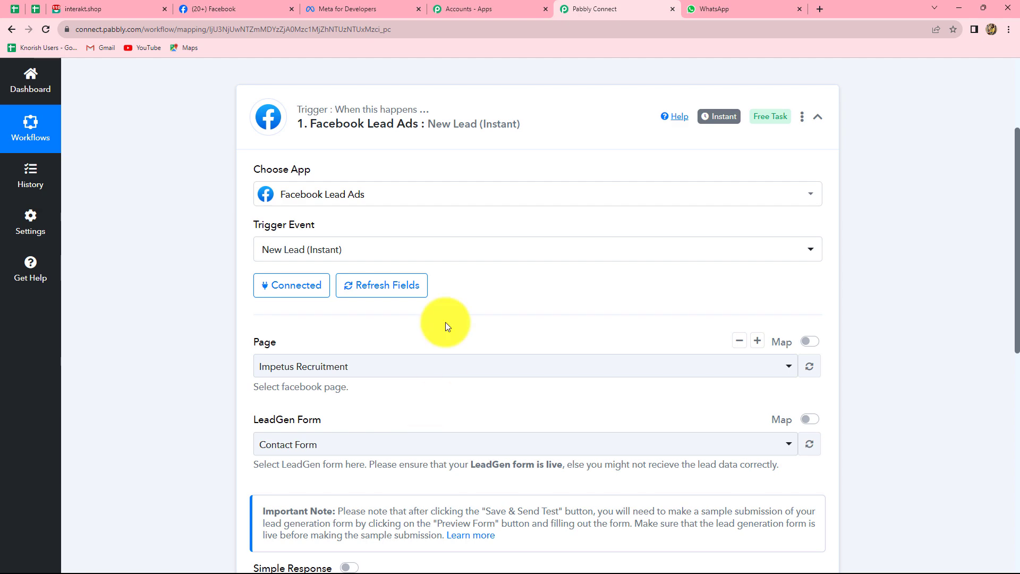
pyautogui.click(229, 9)
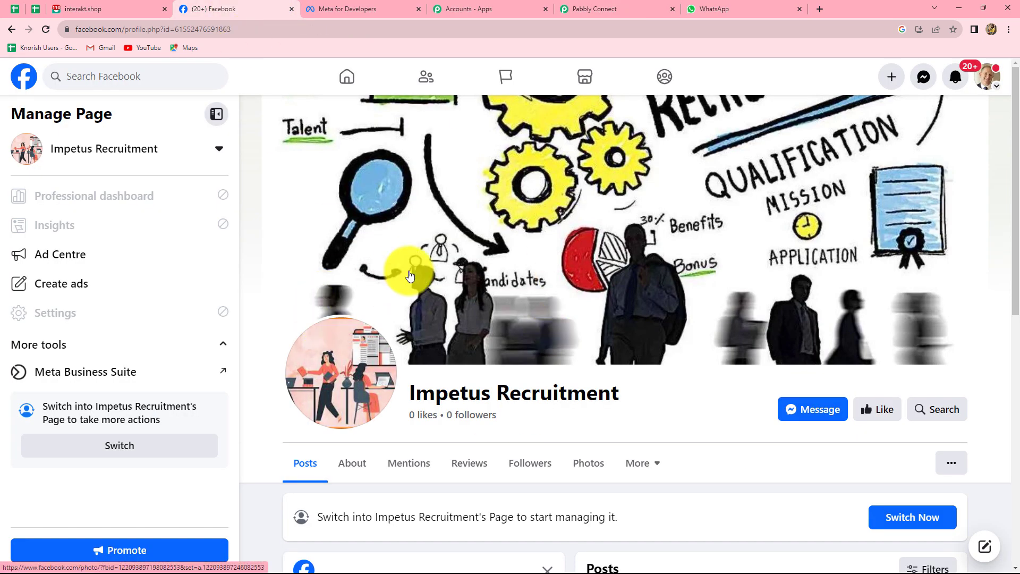
# Step: Check the Impetus Recruitment Facebook page and its managed-pages list, then return to the trigger
pyautogui.click(724, 8)
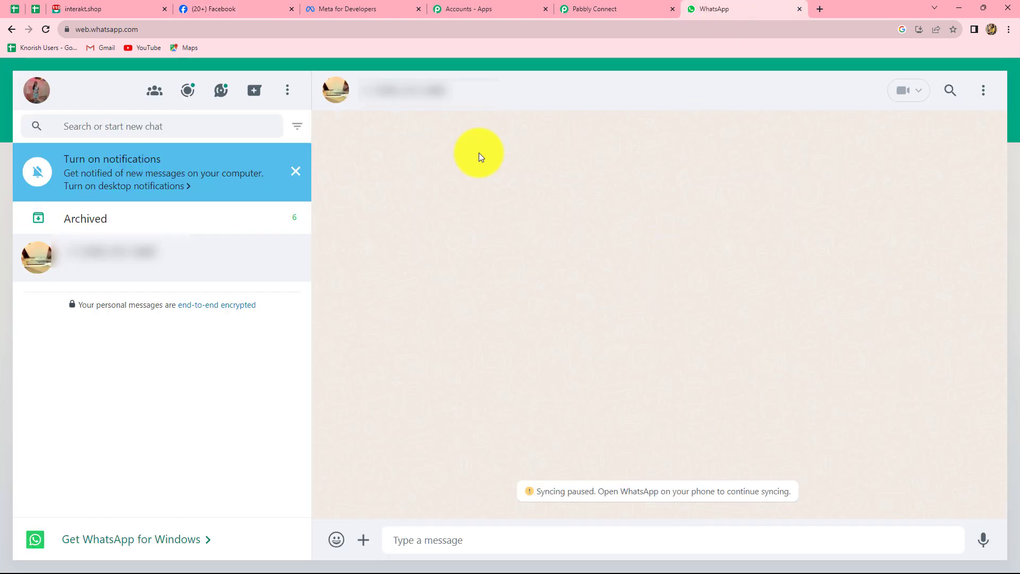
pyautogui.click(592, 7)
pyautogui.scroll(-2, 502, 247)
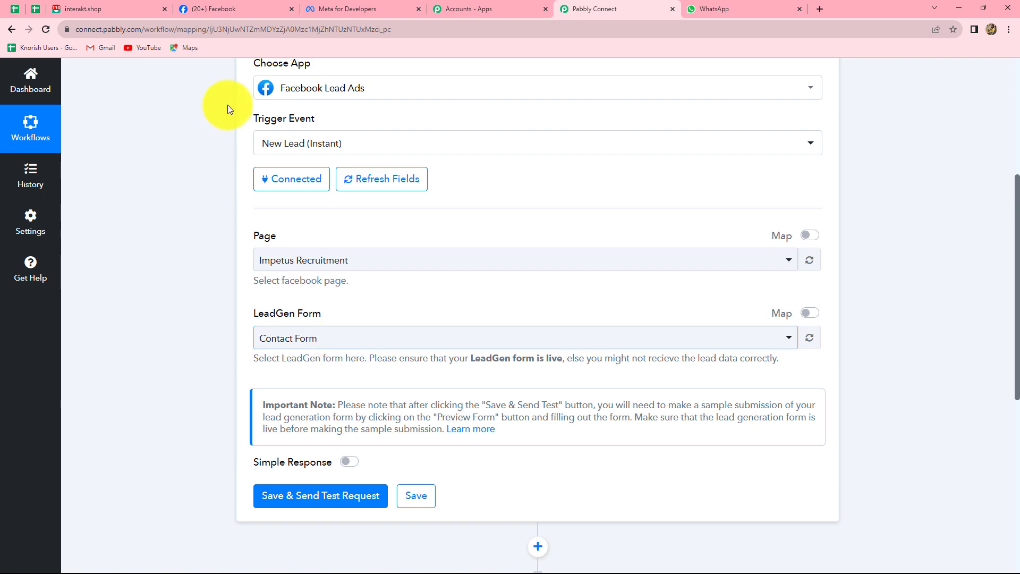
pyautogui.click(228, 12)
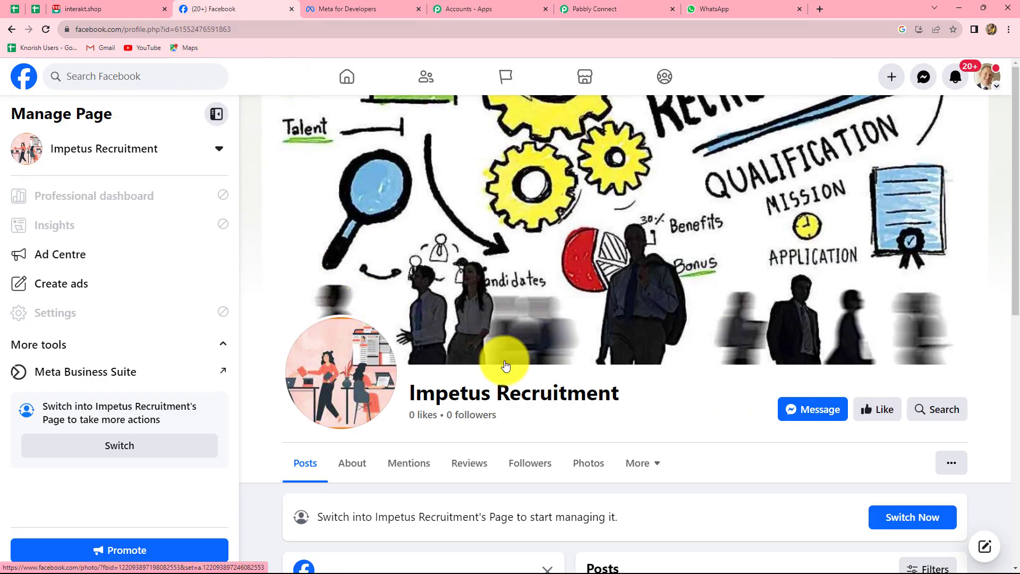
pyautogui.click(219, 152)
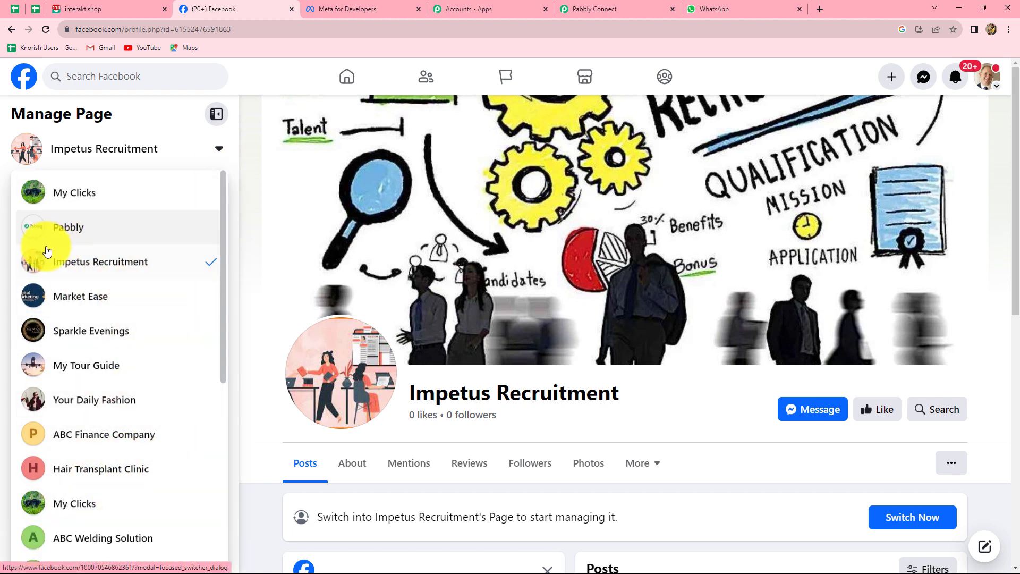
pyautogui.click(125, 262)
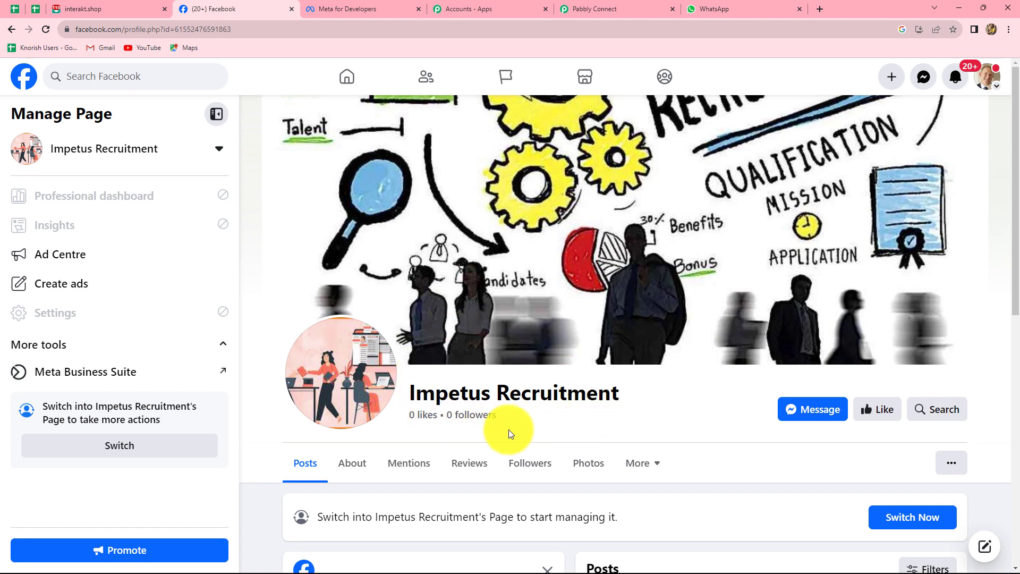
pyautogui.click(626, 6)
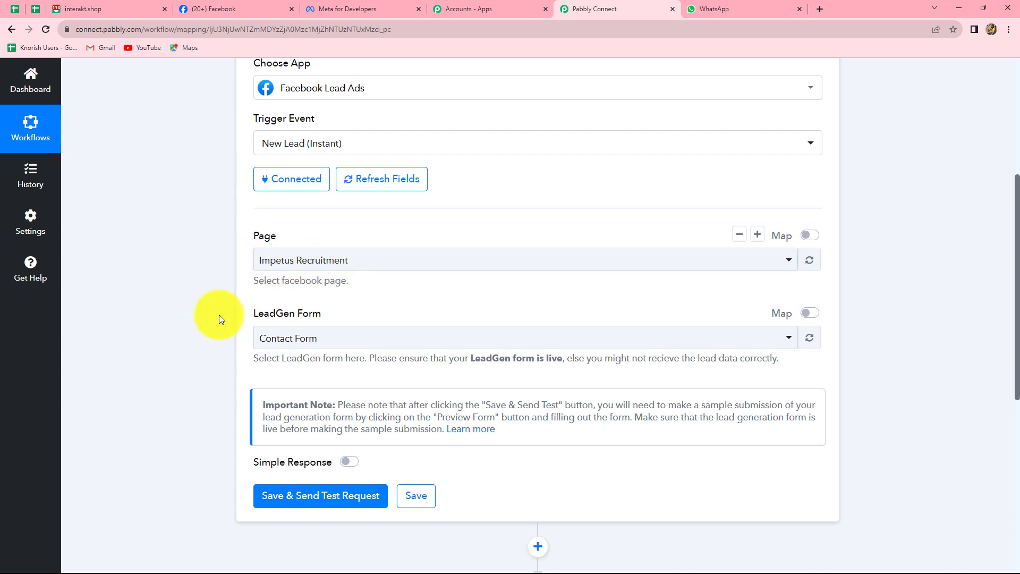
# Step: Keep Contact Form as the LeadGen form, then save and send a test request
pyautogui.click(358, 340)
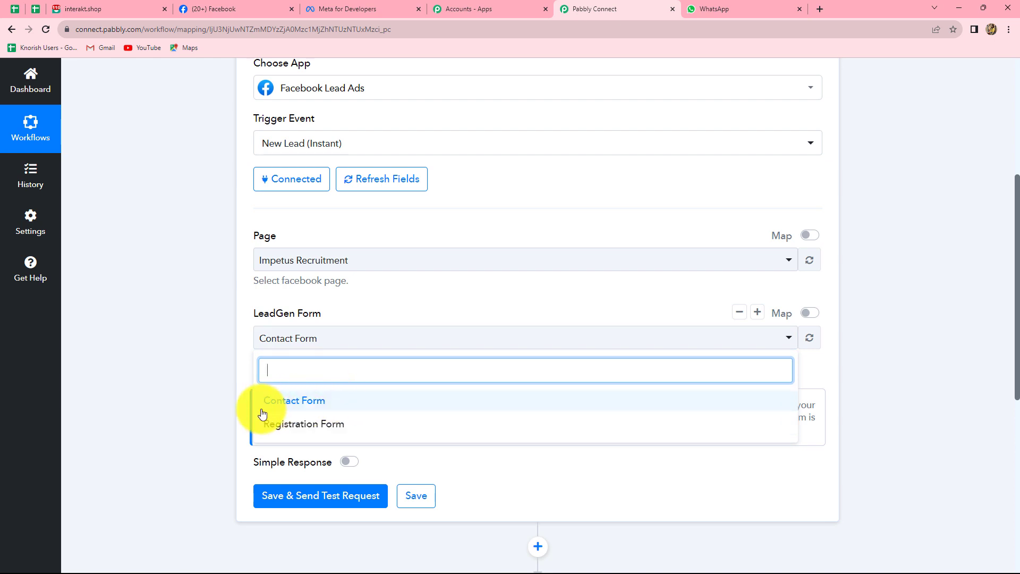
pyautogui.click(297, 402)
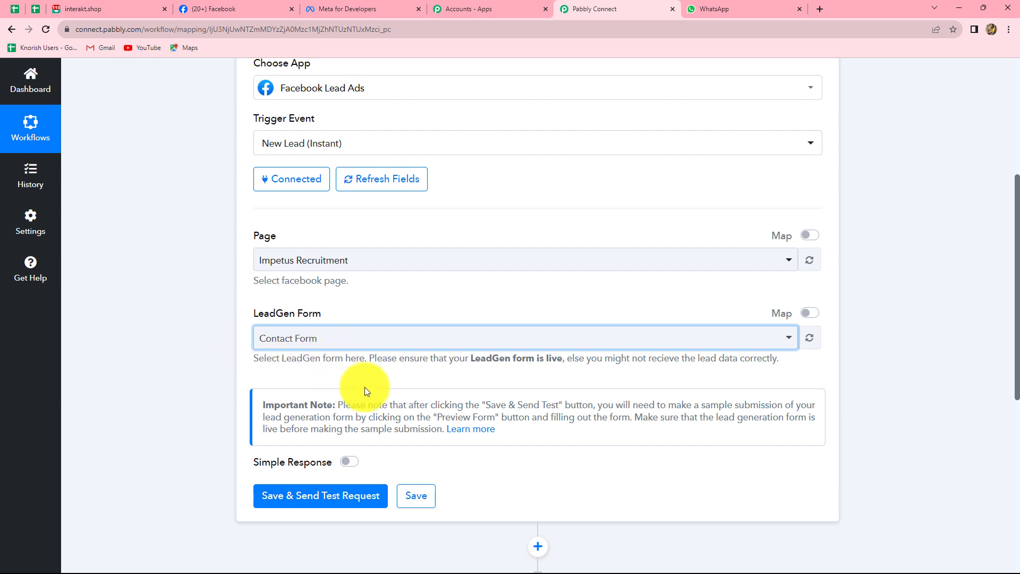
pyautogui.scroll(-2, 366, 392)
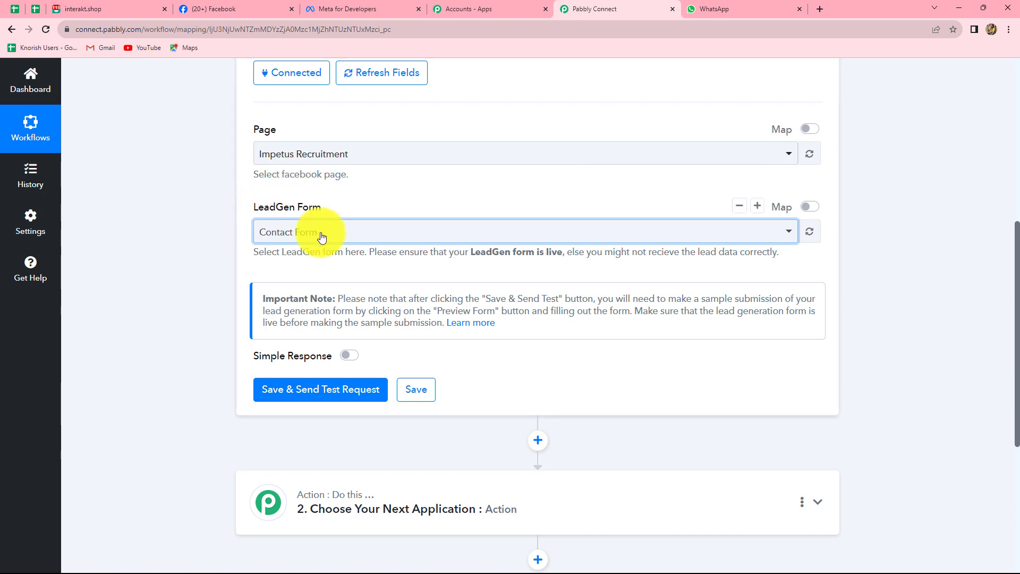
pyautogui.click(302, 393)
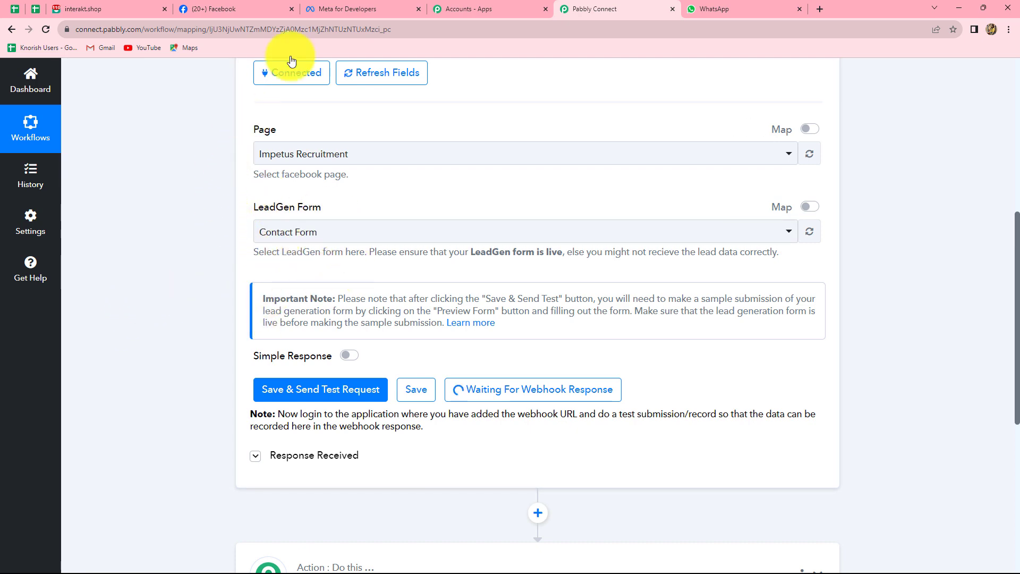
# Step: In Meta for Developers, open Developer Tools and find the Lead Ads RTU Debug Tool
pyautogui.click(325, 6)
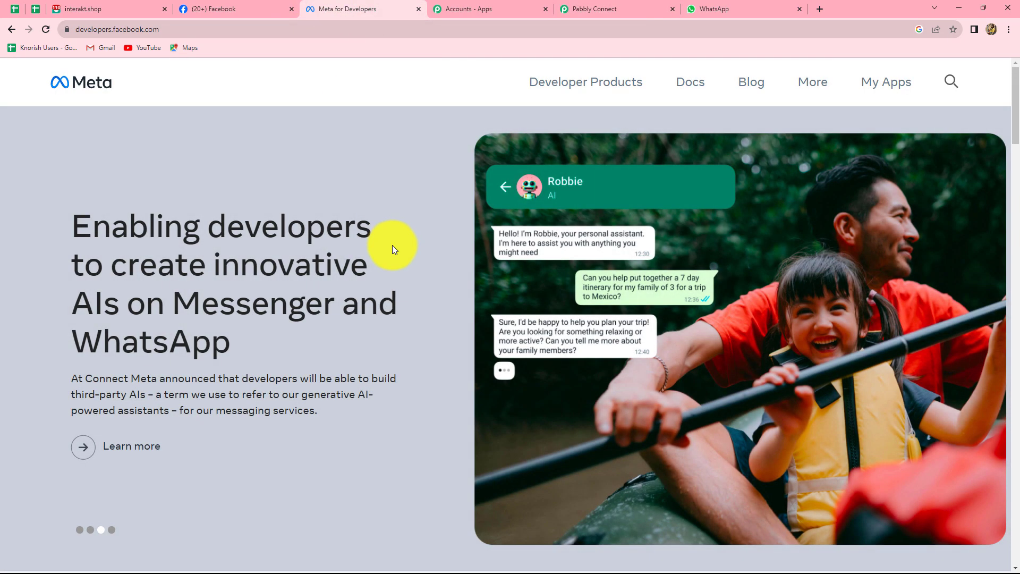
pyautogui.click(878, 85)
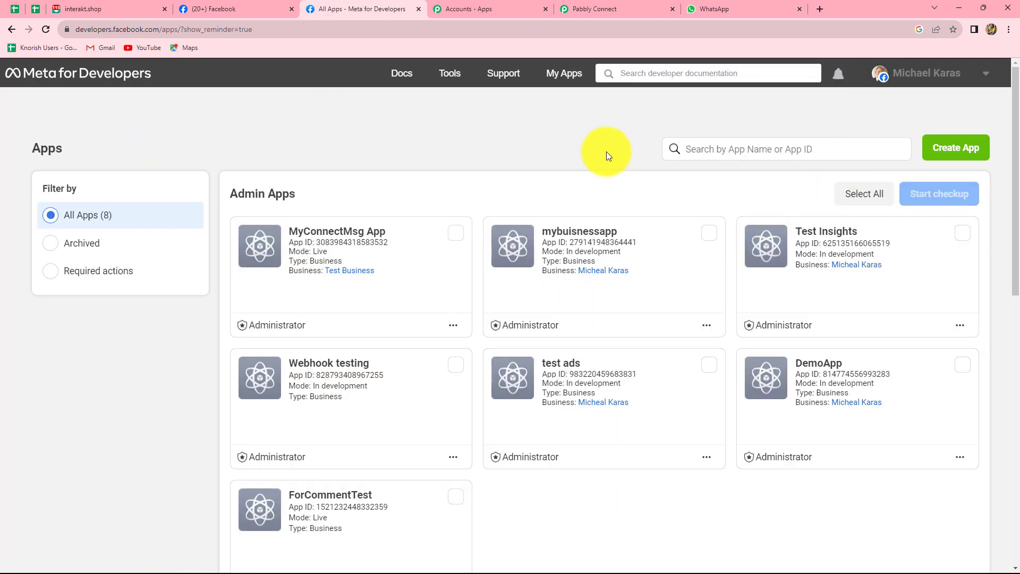
pyautogui.moveTo(450, 76)
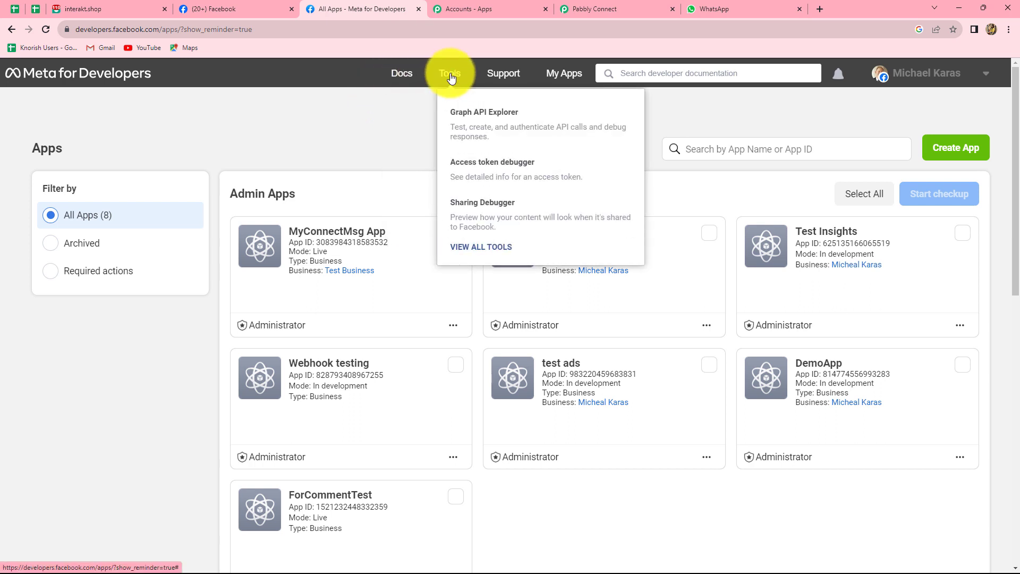
pyautogui.click(450, 76)
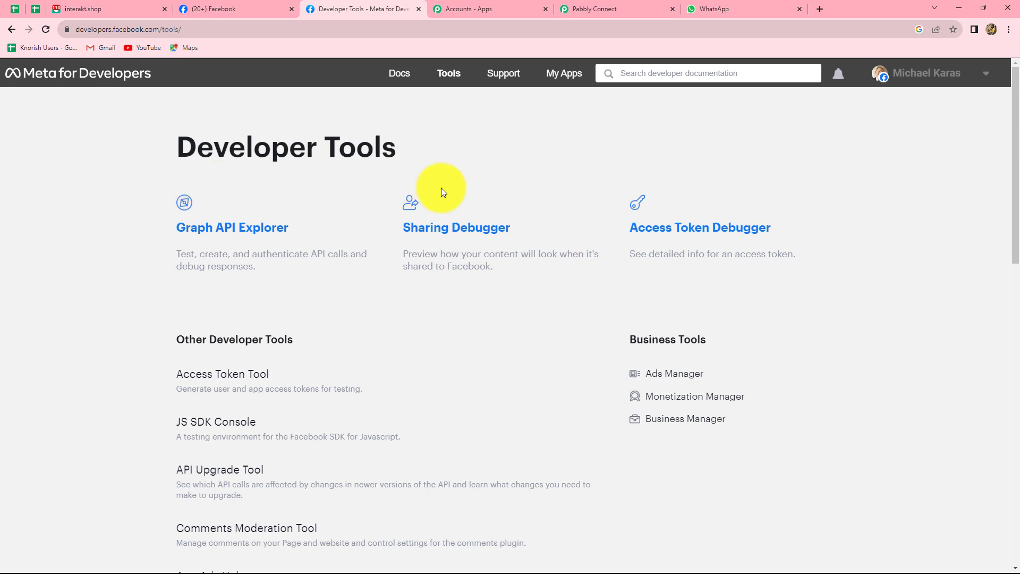
pyautogui.scroll(-2, 283, 266)
pyautogui.scroll(1, 282, 266)
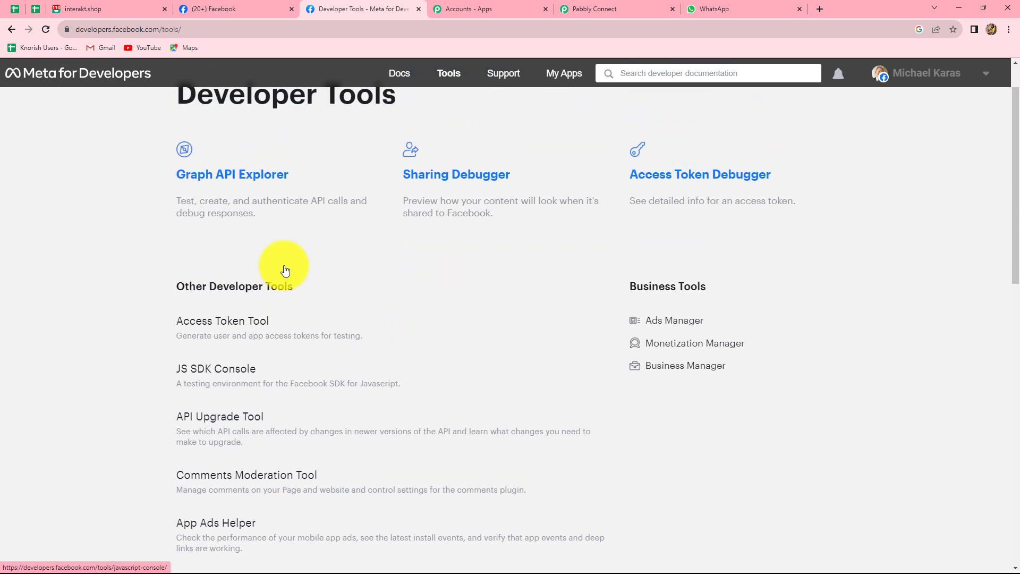
pyautogui.scroll(-1, 285, 270)
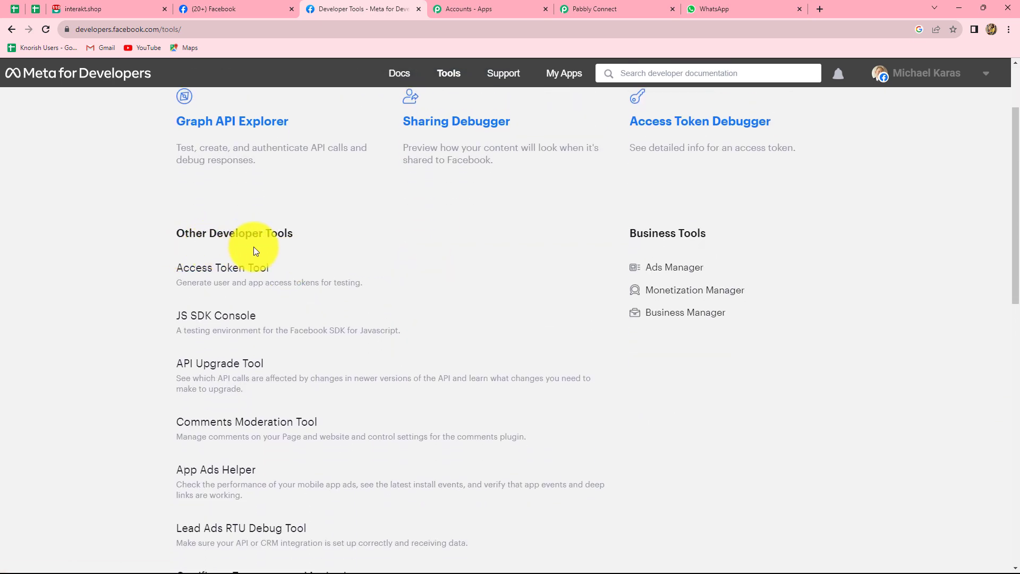
pyautogui.scroll(-5, 269, 248)
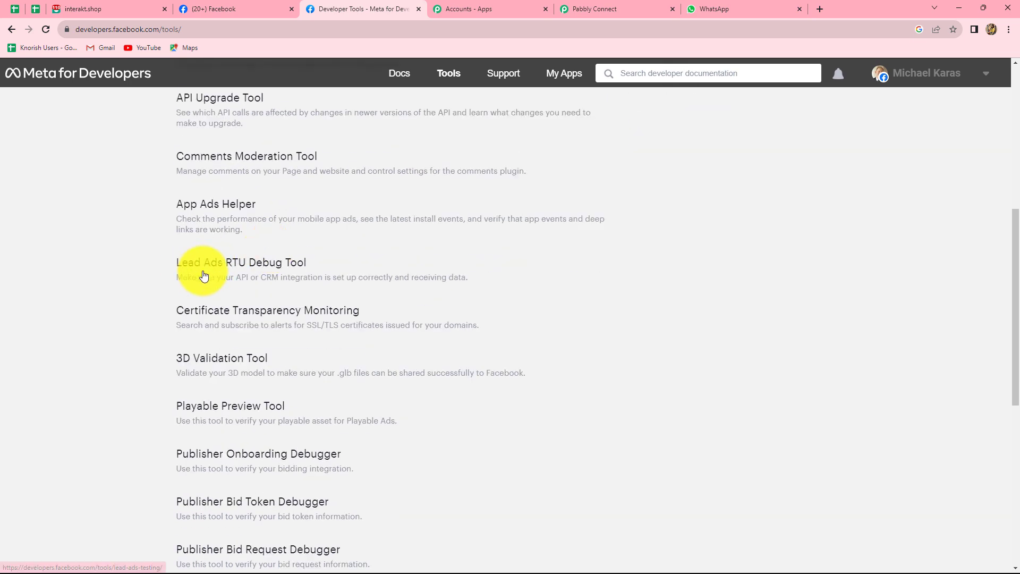
# Step: Open the Lead Ads RTU Debug Tool and choose Contact Form for the Impetus Recruitment page
pyautogui.click(286, 264)
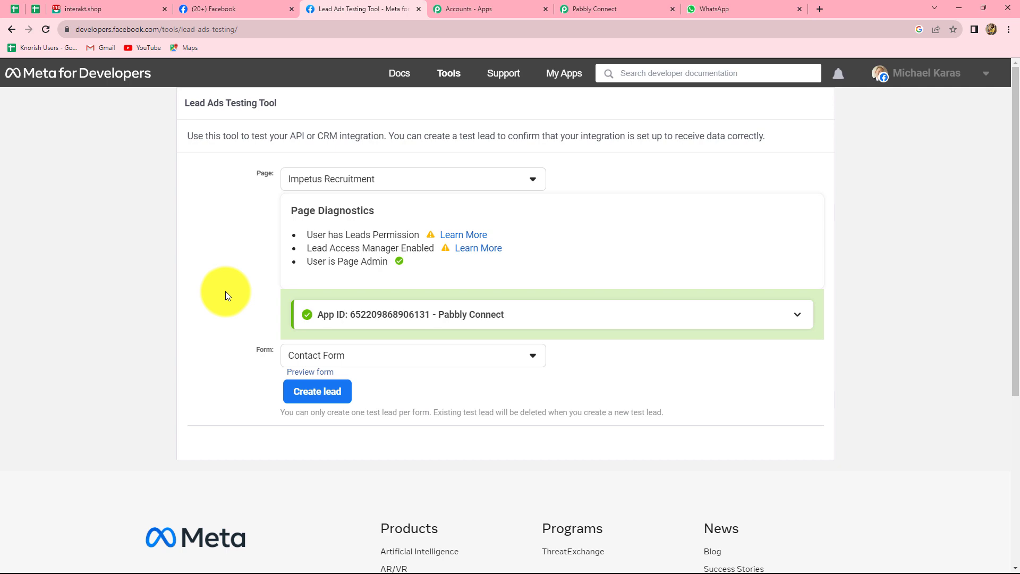
pyautogui.click(585, 3)
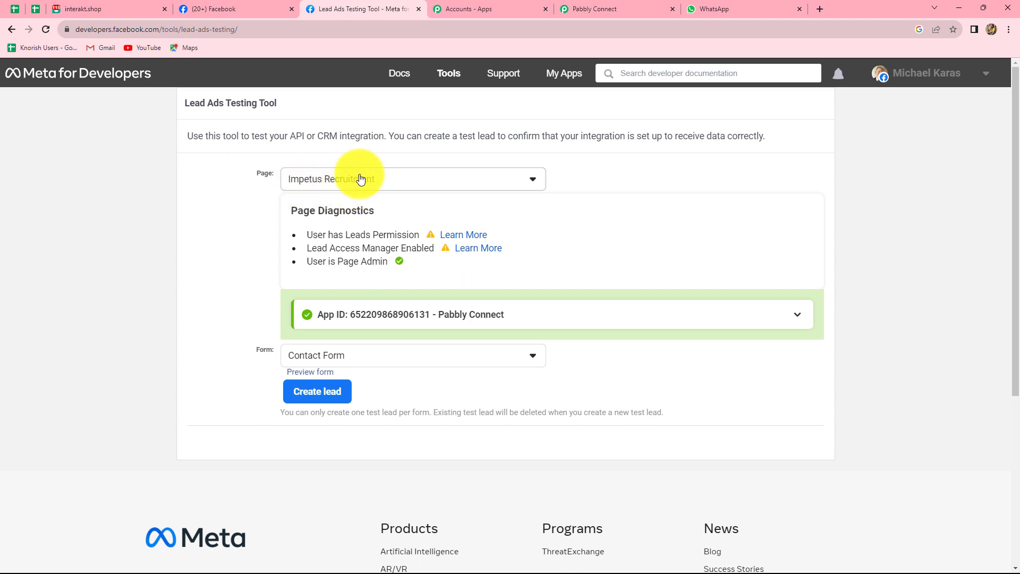
pyautogui.click(369, 356)
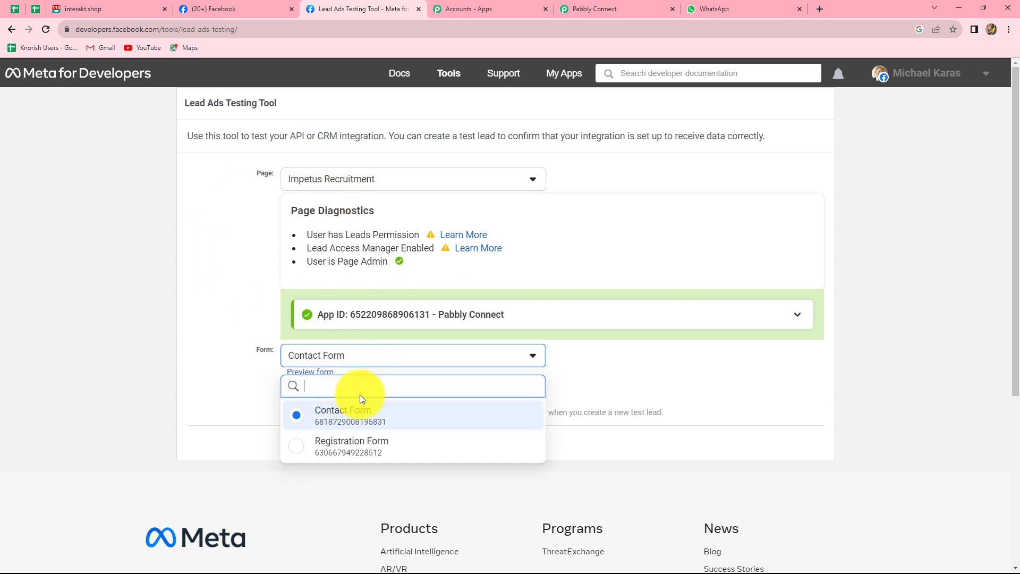
pyautogui.click(342, 418)
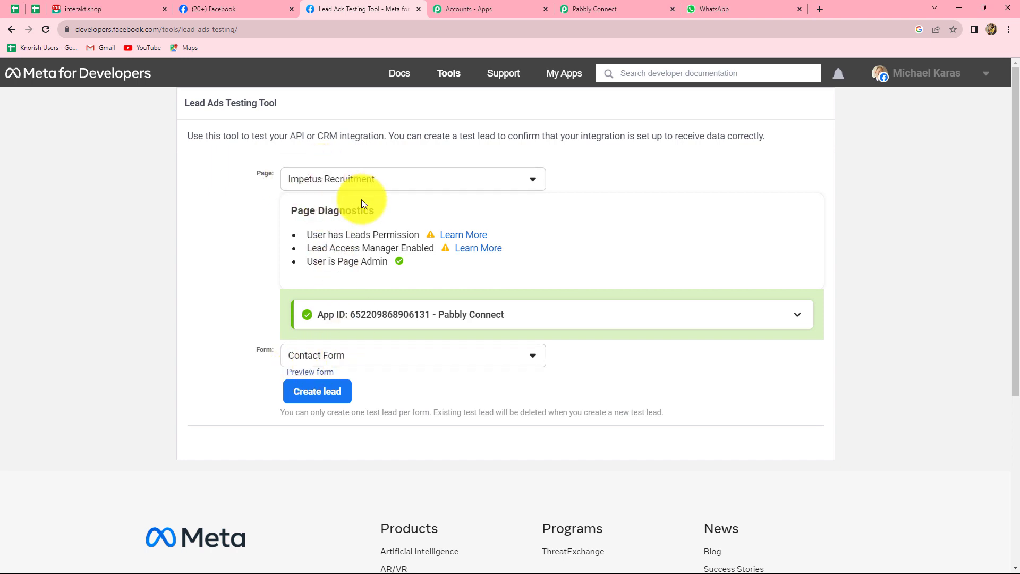
# Step: Preview the Contact Form, set age to 18-25 and enter the lead's e-mail
pyautogui.click(311, 373)
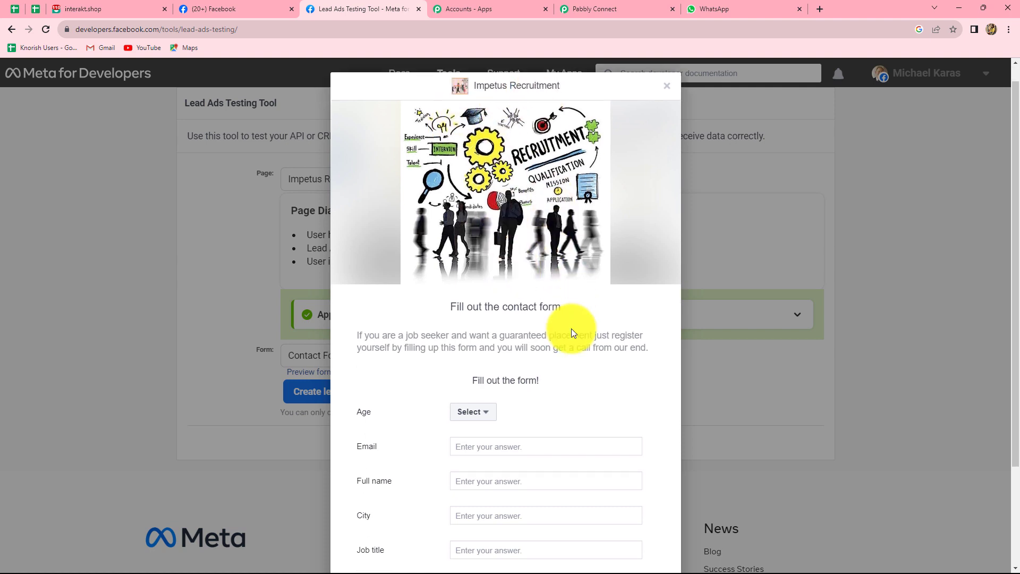
pyautogui.scroll(-3, 572, 329)
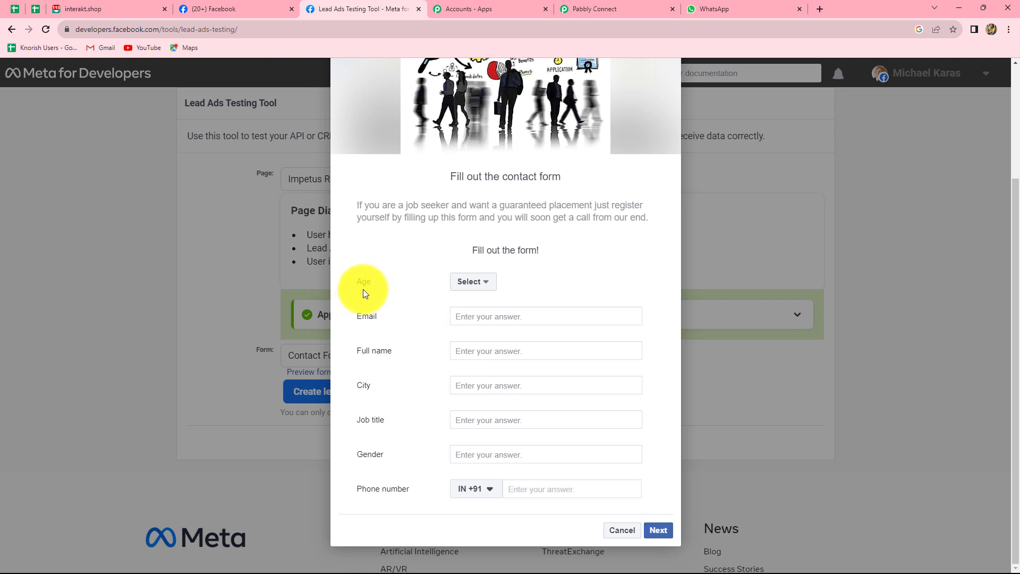
pyautogui.click(473, 283)
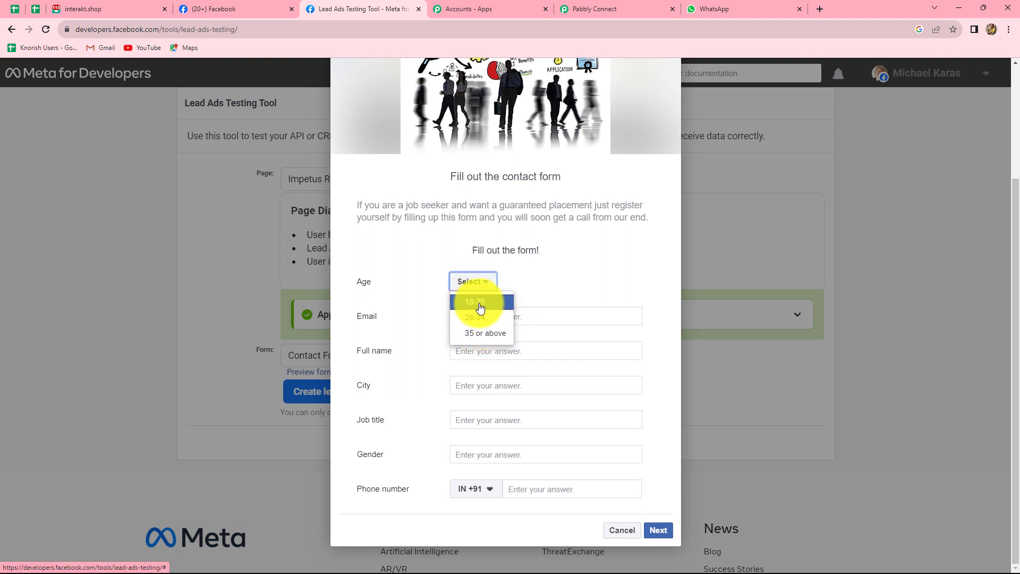
pyautogui.click(479, 305)
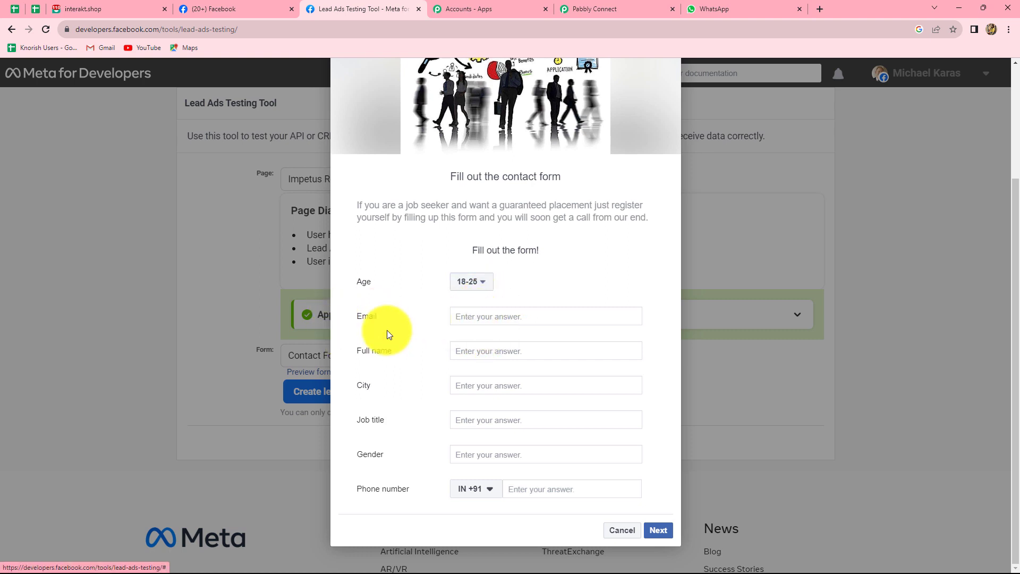
pyautogui.click(477, 315)
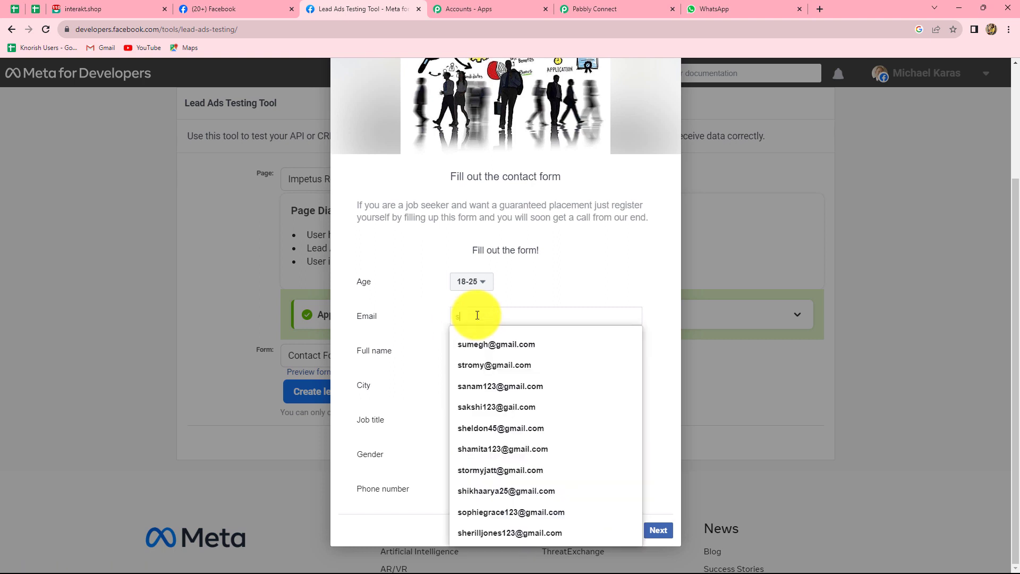
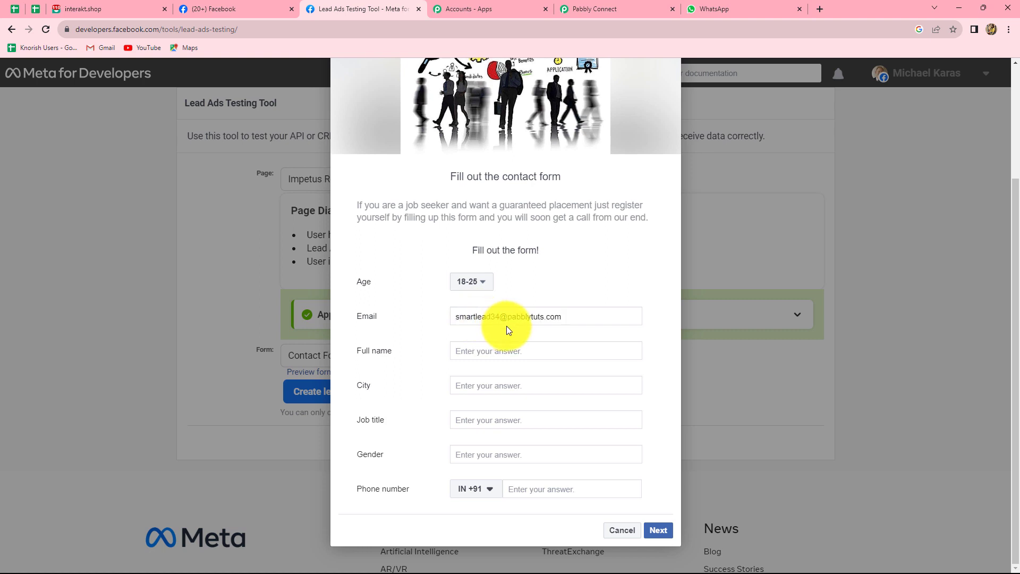
# Step: Fill in the lead's full name, city and job title, gender female and phone number
pyautogui.click(505, 351)
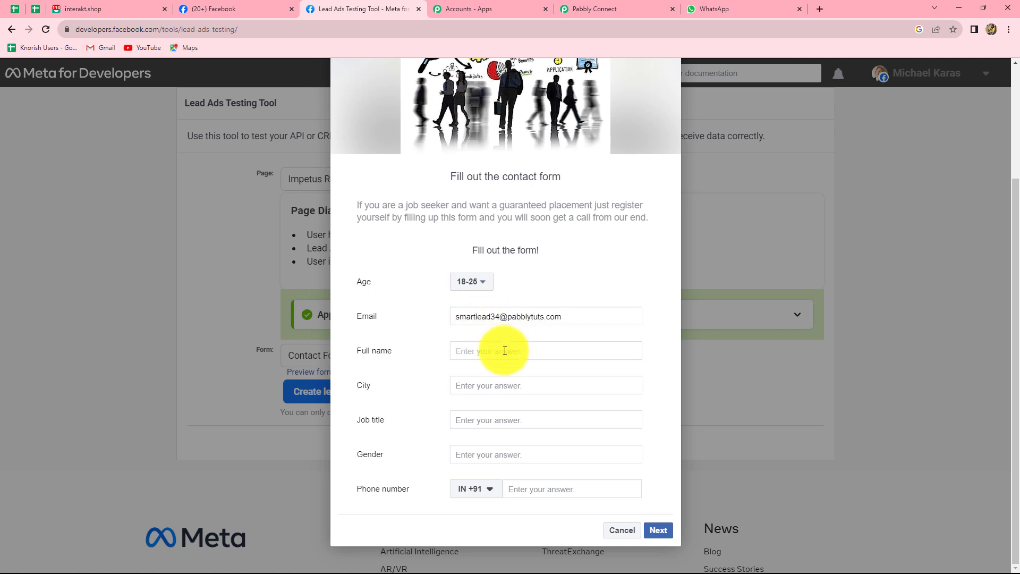
pyautogui.write('Smart Lead')
pyautogui.click(499, 385)
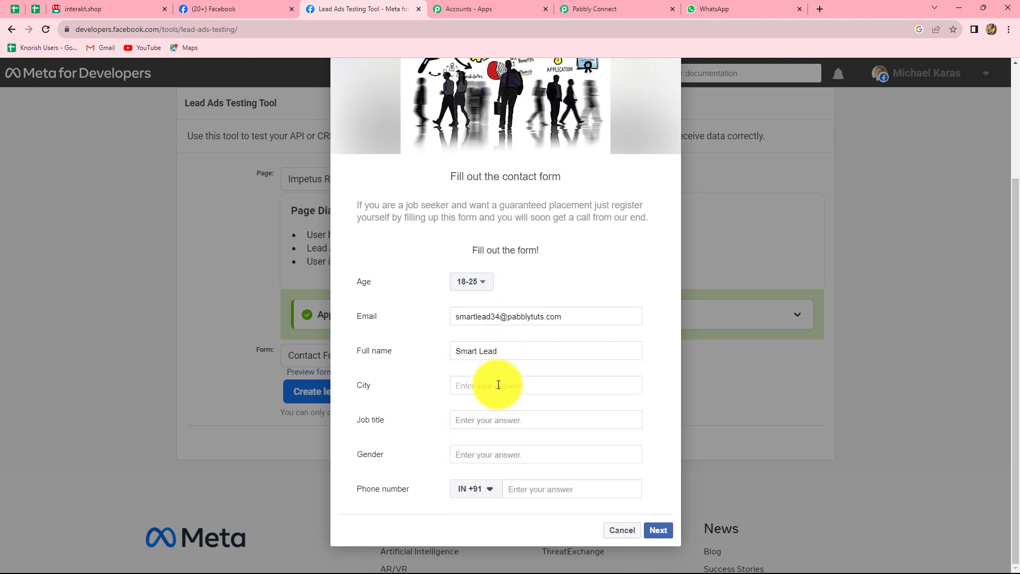
pyautogui.write('Bhopal')
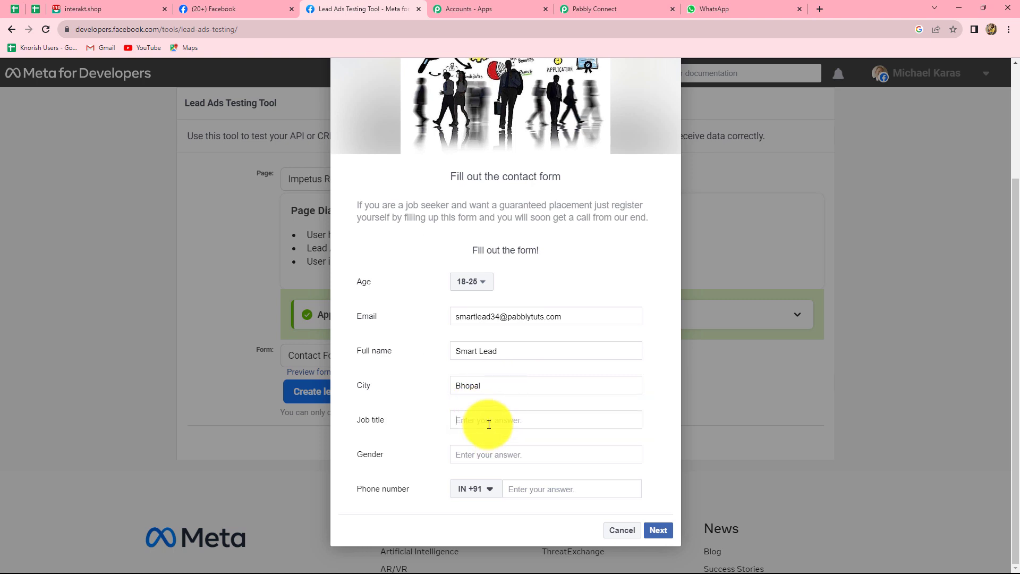
pyautogui.write('Finance Manager')
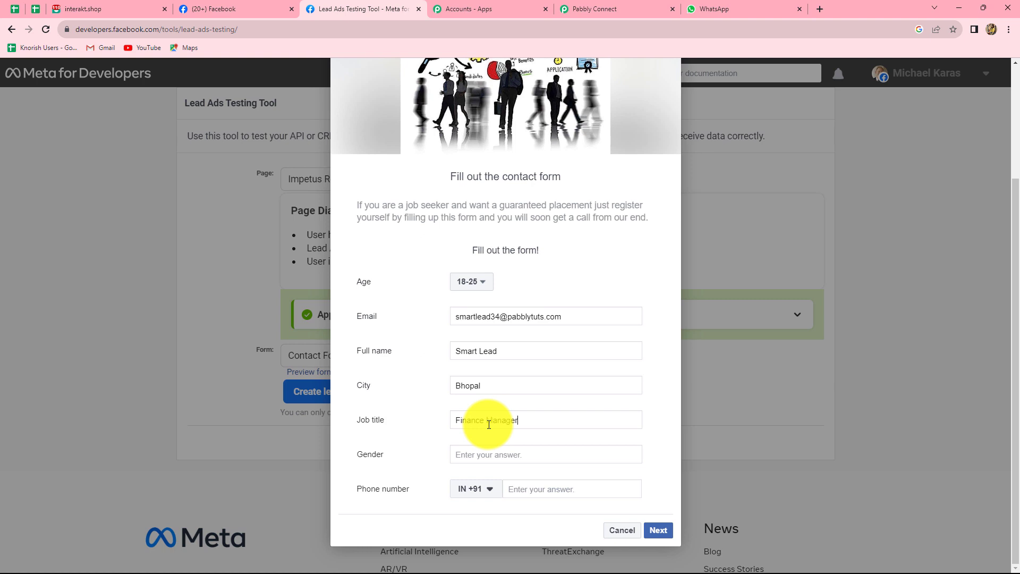
pyautogui.click(479, 457)
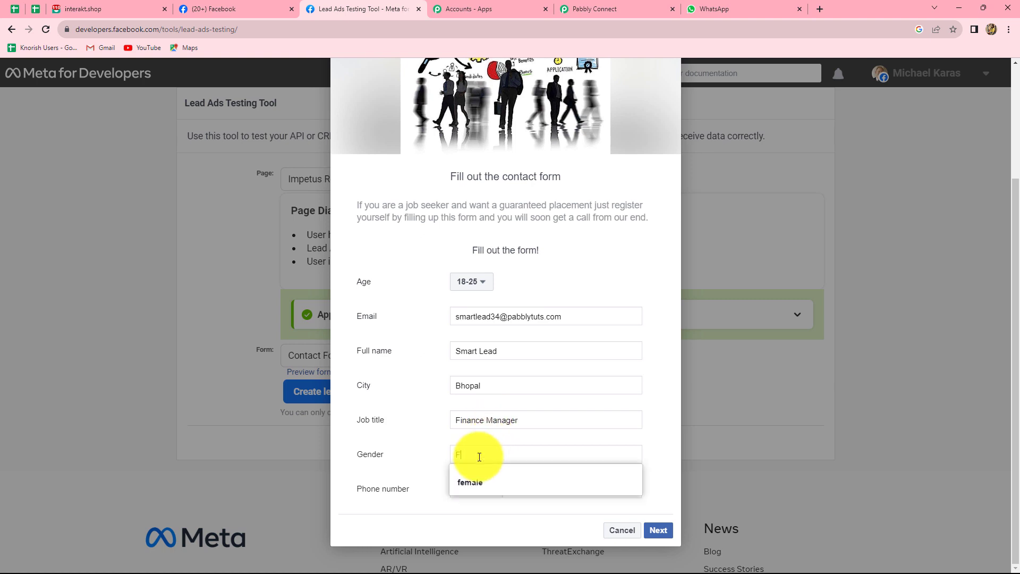
pyautogui.click(534, 486)
pyautogui.click(534, 487)
pyautogui.write('77777777777')
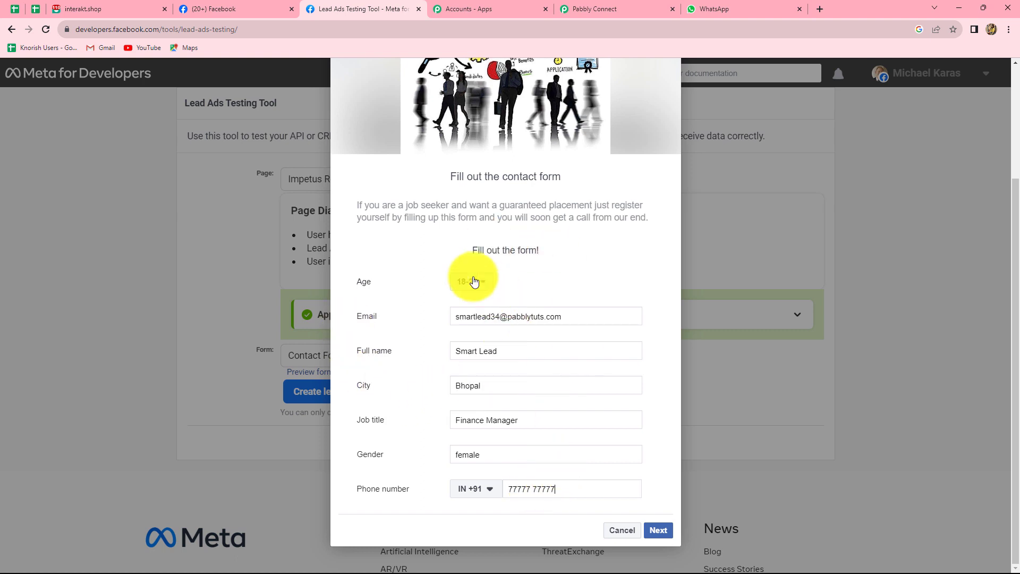
# Step: Submit the test lead, close the preview and return to Pabbly Connect
pyautogui.click(659, 531)
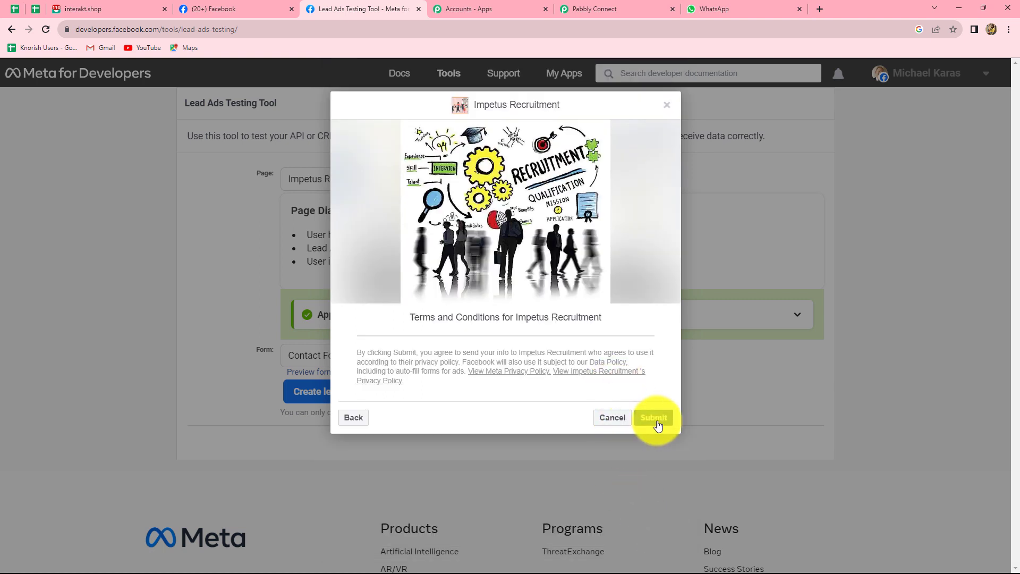
pyautogui.click(655, 418)
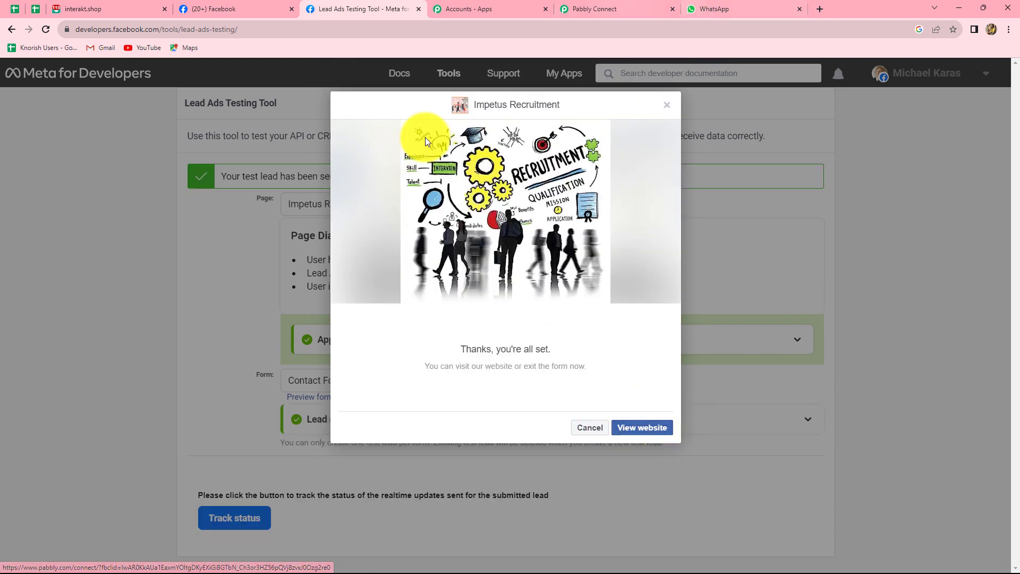
pyautogui.click(668, 111)
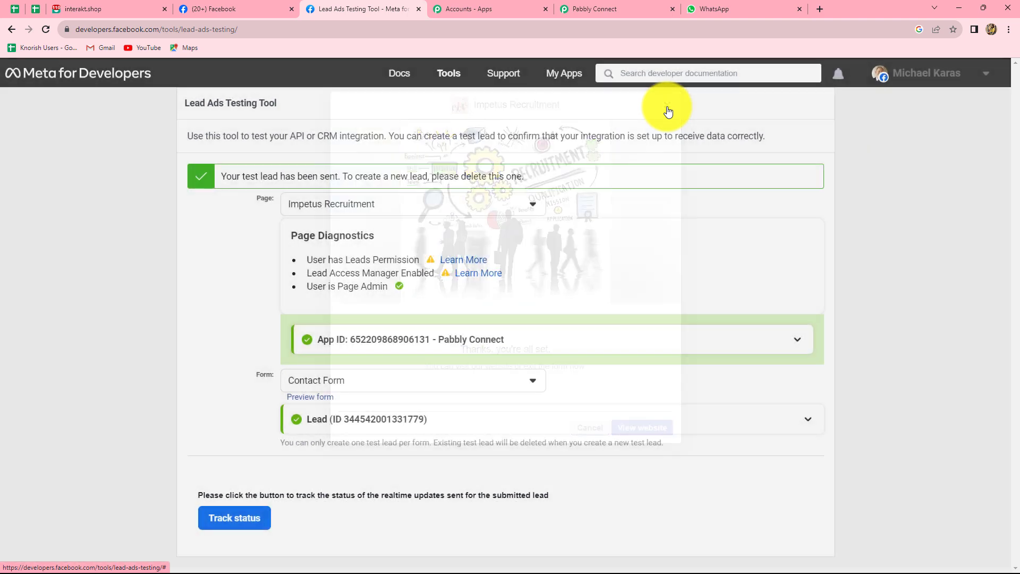
pyautogui.click(618, 10)
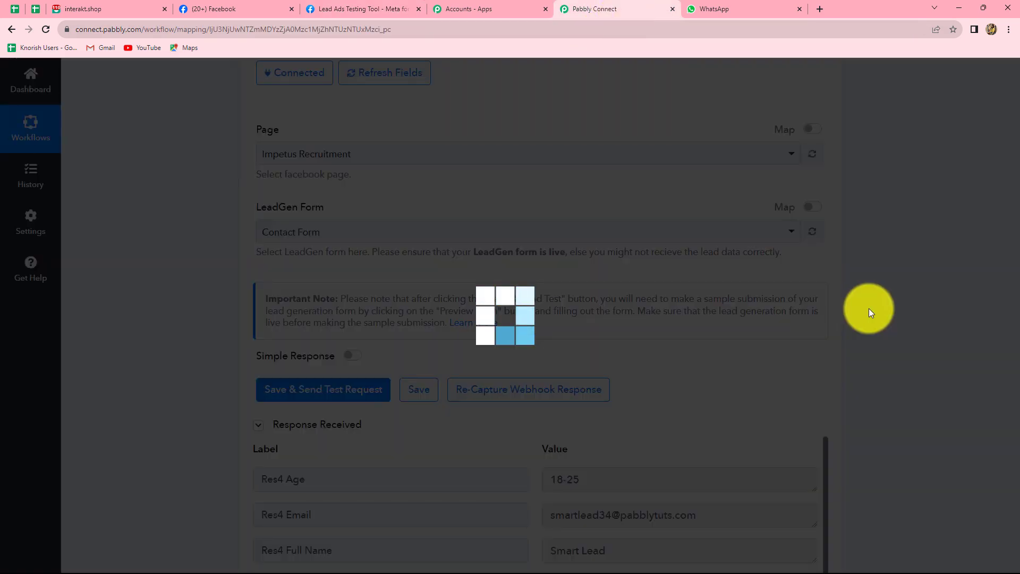
# Step: Check the received test lead's age, city, job title and phone number, glancing at the Interakt tab
pyautogui.scroll(-8, 870, 311)
pyautogui.scroll(2, 544, 184)
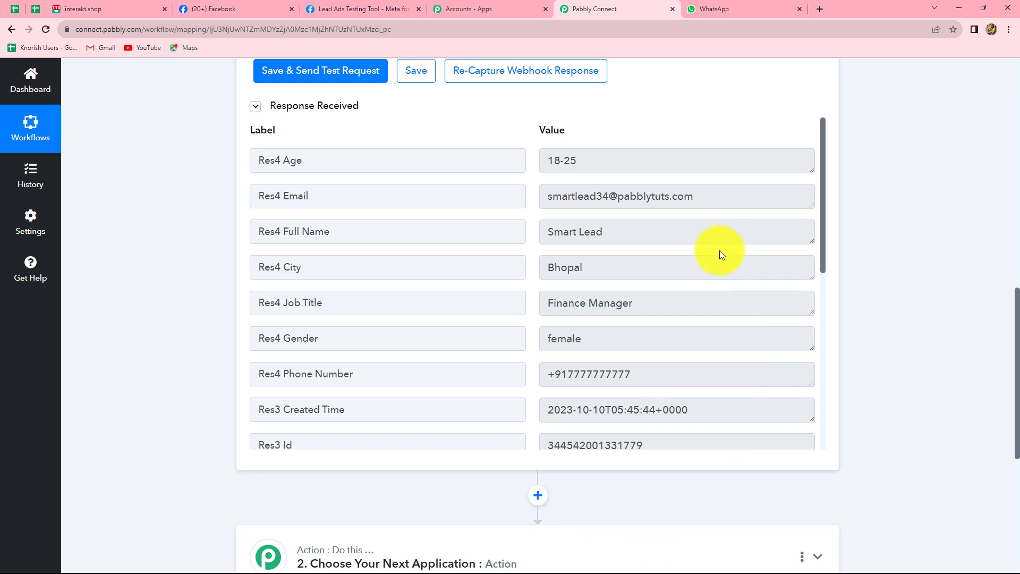
pyautogui.scroll(1, 733, 260)
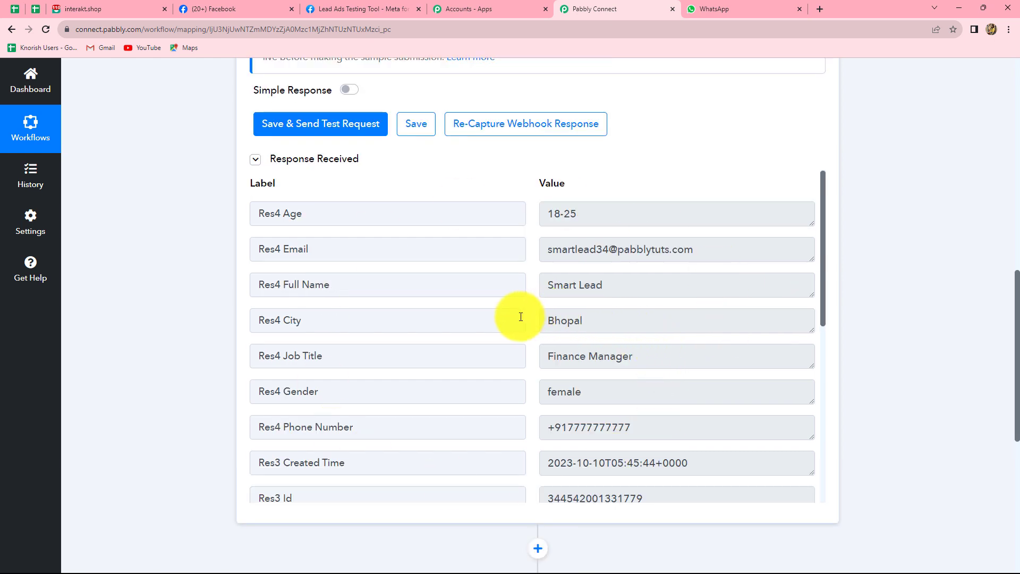
pyautogui.click(124, 7)
pyautogui.click(616, 9)
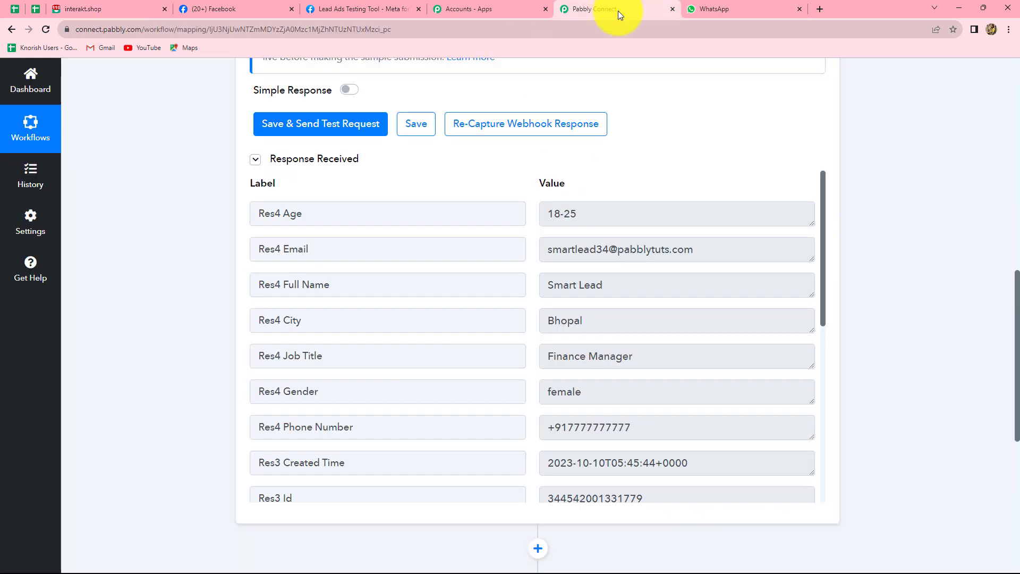
# Step: Set the action to Interakt with the Send WhatsApp Template Message event and start connecting an account
pyautogui.scroll(-7, 291, 306)
pyautogui.click(292, 295)
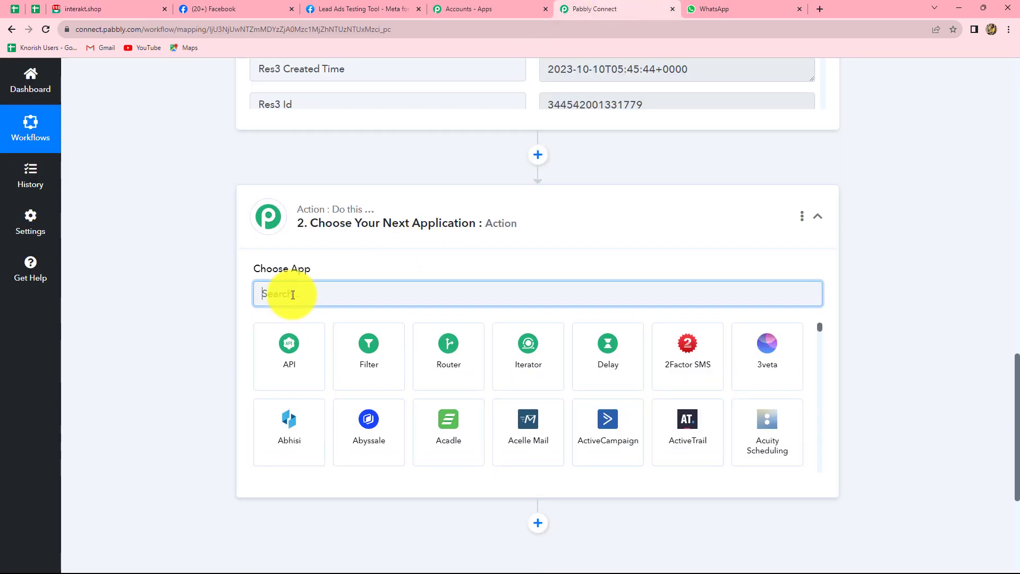
pyautogui.write('In')
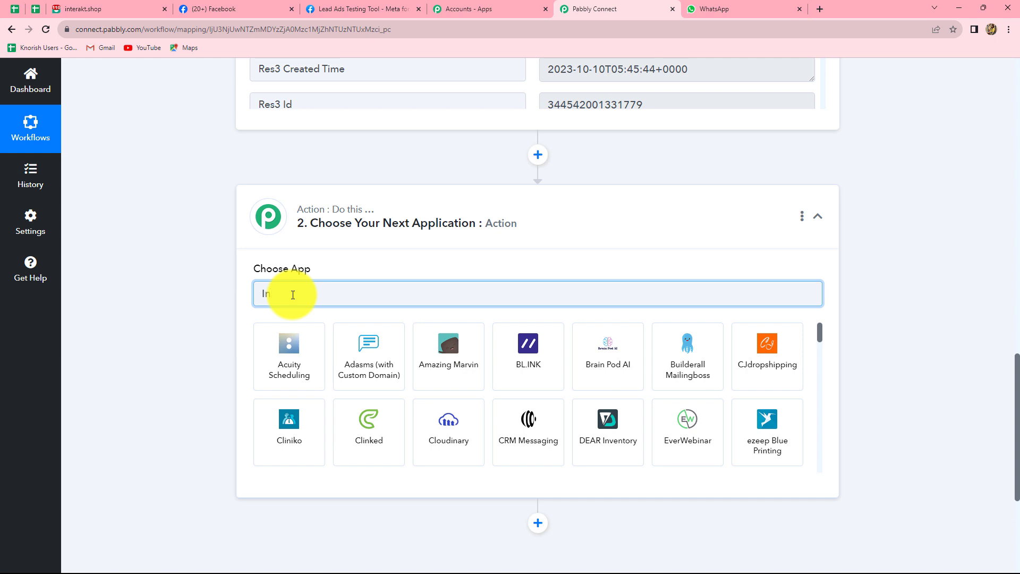
pyautogui.write('tera')
pyautogui.click(292, 361)
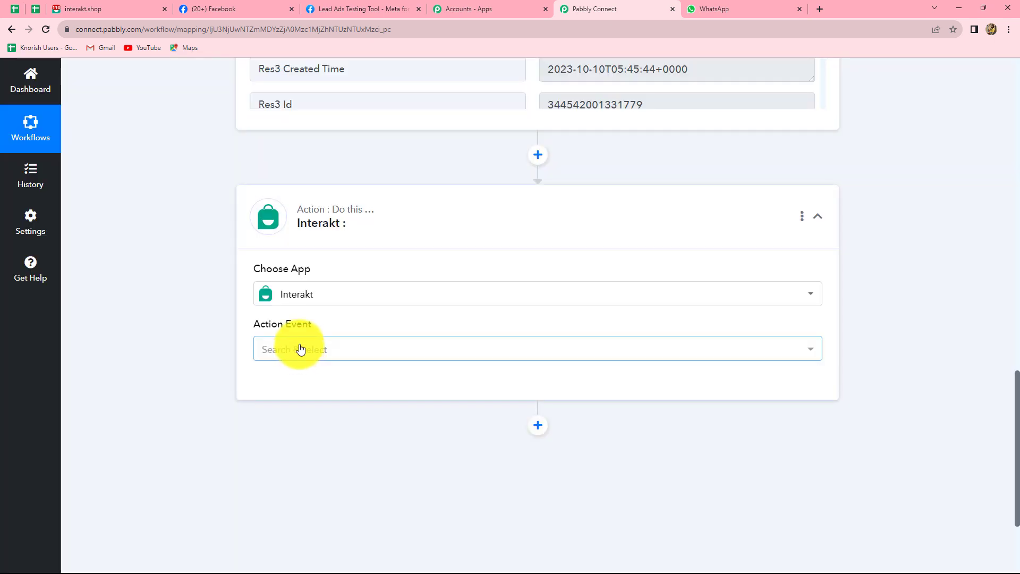
pyautogui.click(301, 349)
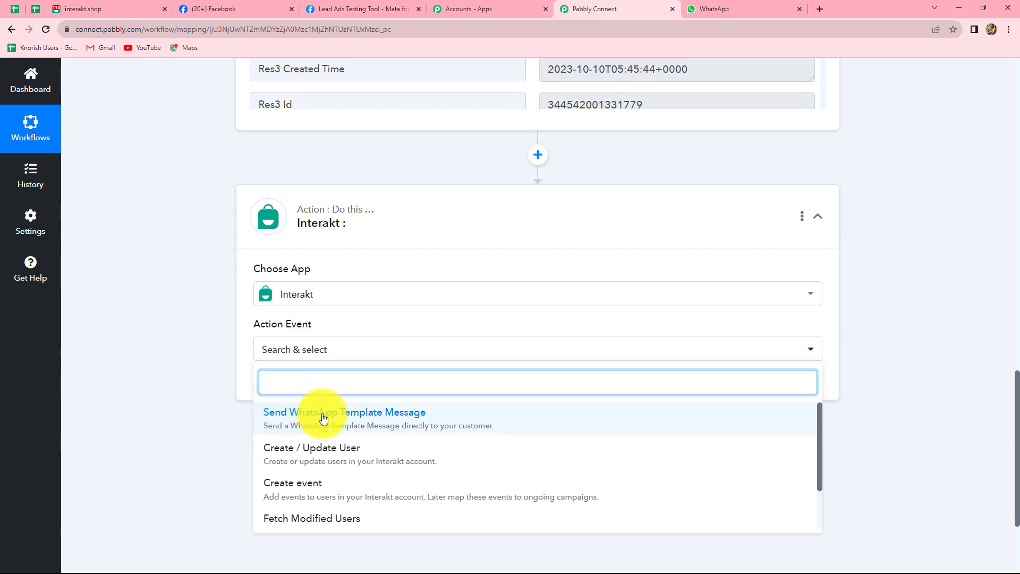
pyautogui.click(323, 419)
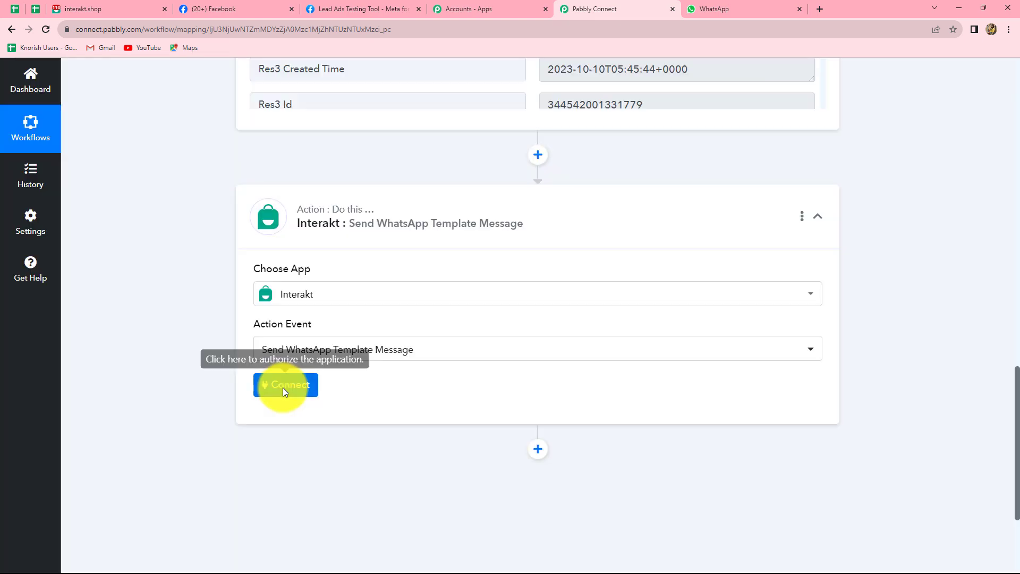
pyautogui.click(284, 392)
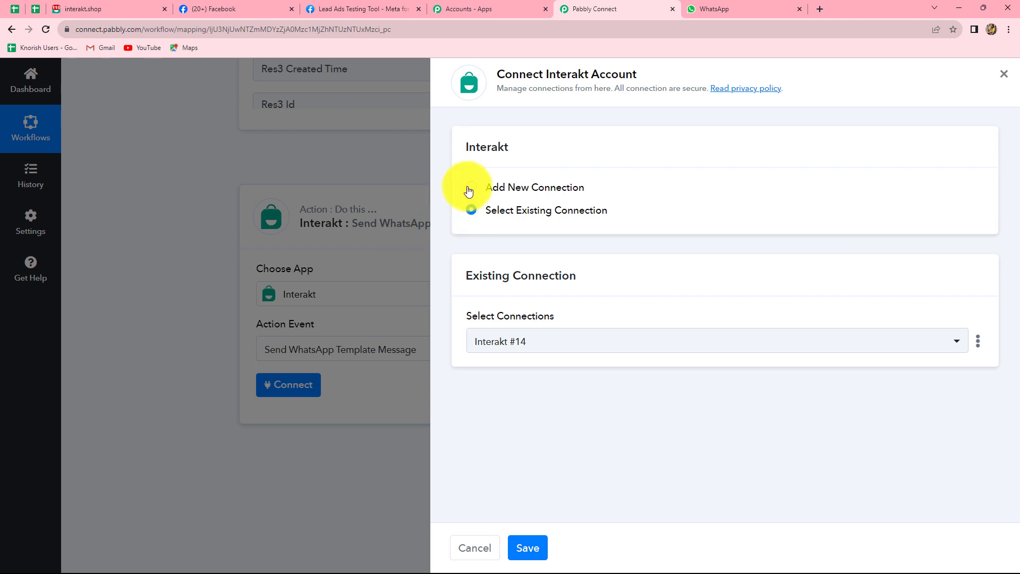
# Step: Add a new Interakt connection using the Secret Key copied from Interakt's Developer Settings, and save
pyautogui.click(470, 190)
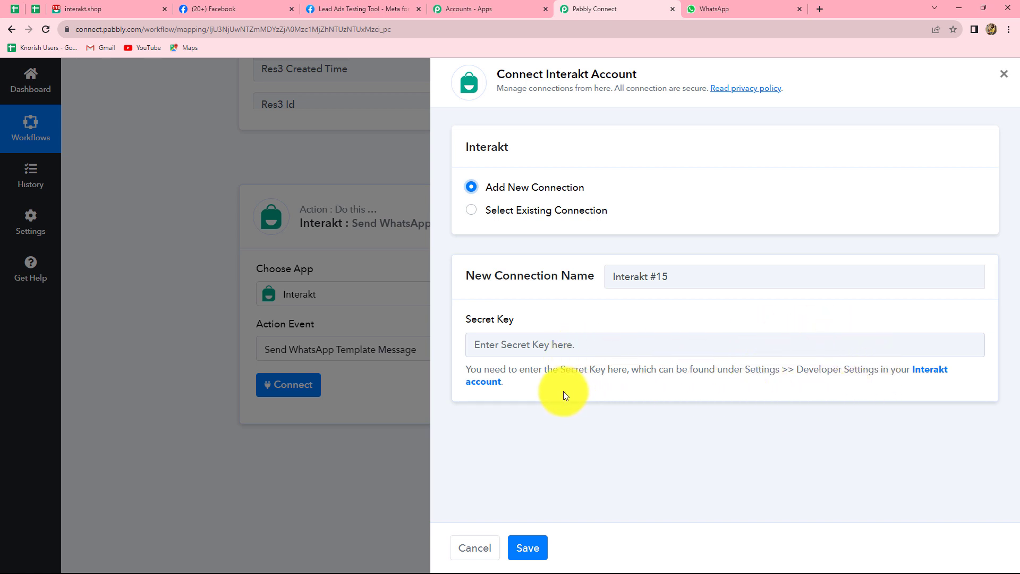
pyautogui.click(923, 374)
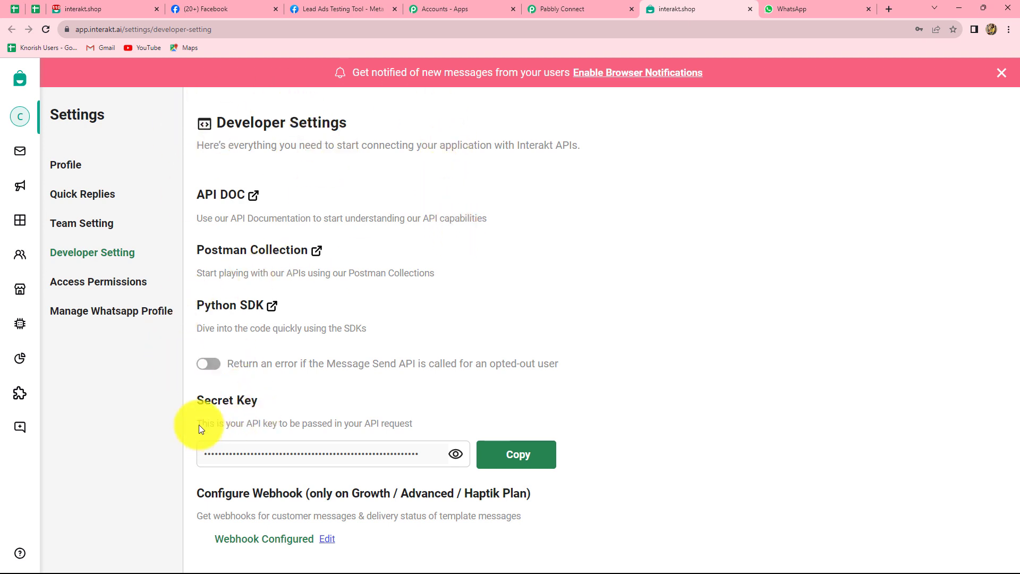
pyautogui.click(527, 459)
pyautogui.click(569, 8)
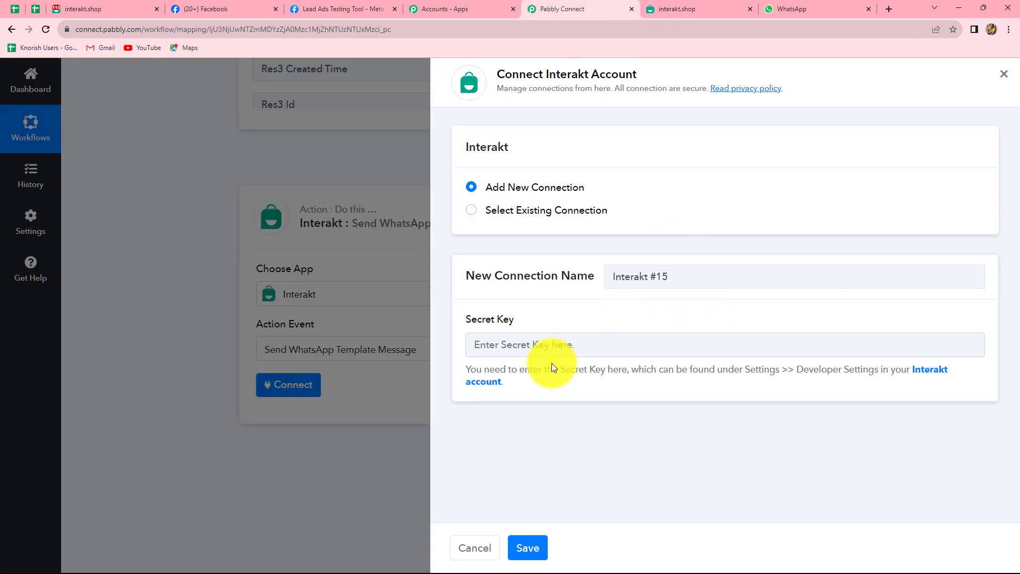
pyautogui.click(551, 344)
pyautogui.hotkey('ctrl', 'v')
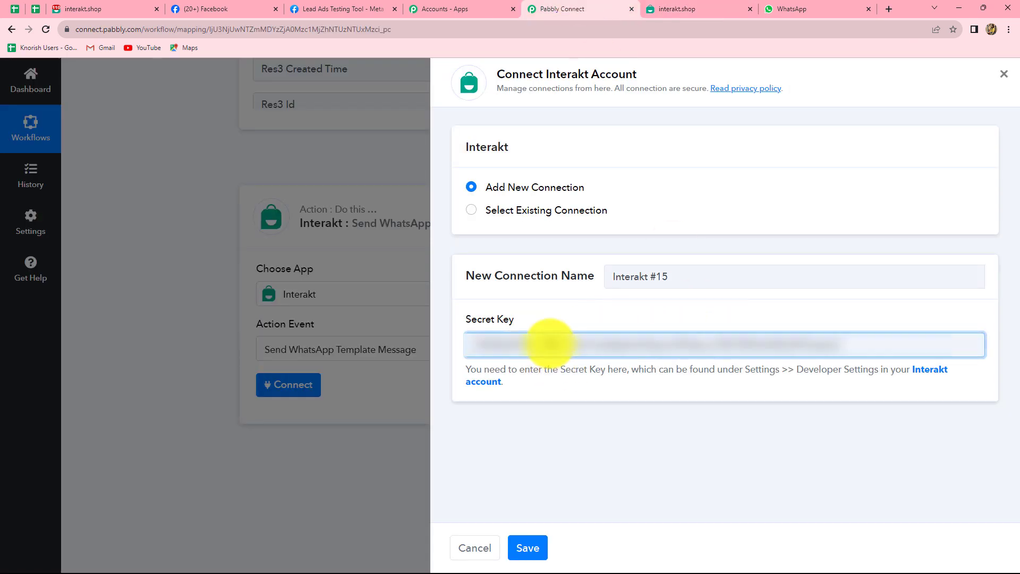
pyautogui.click(525, 544)
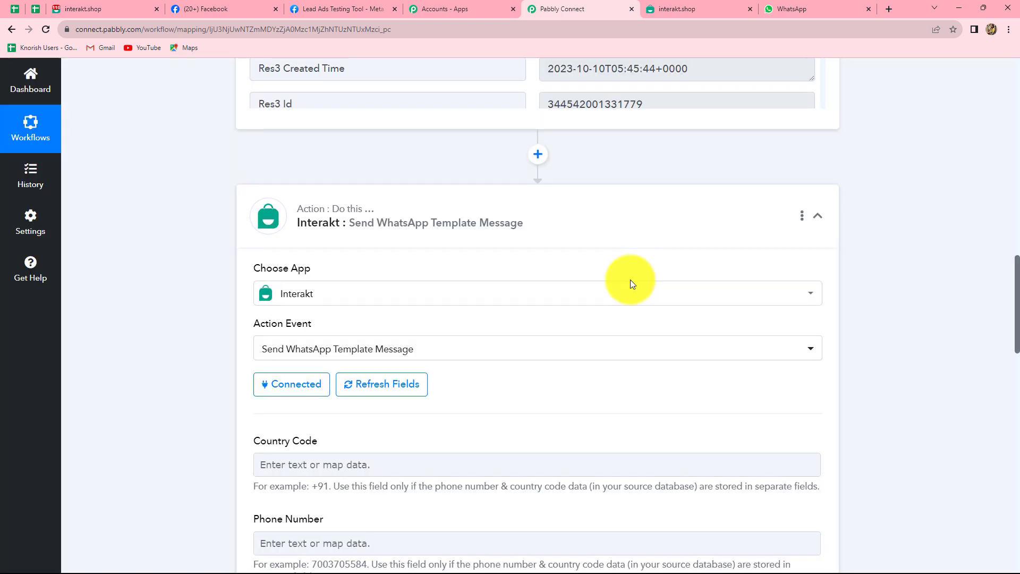
# Step: Scroll through the Interakt action fields and inspect the lead's captured phone number value
pyautogui.scroll(-15, 630, 279)
pyautogui.scroll(-3, 631, 279)
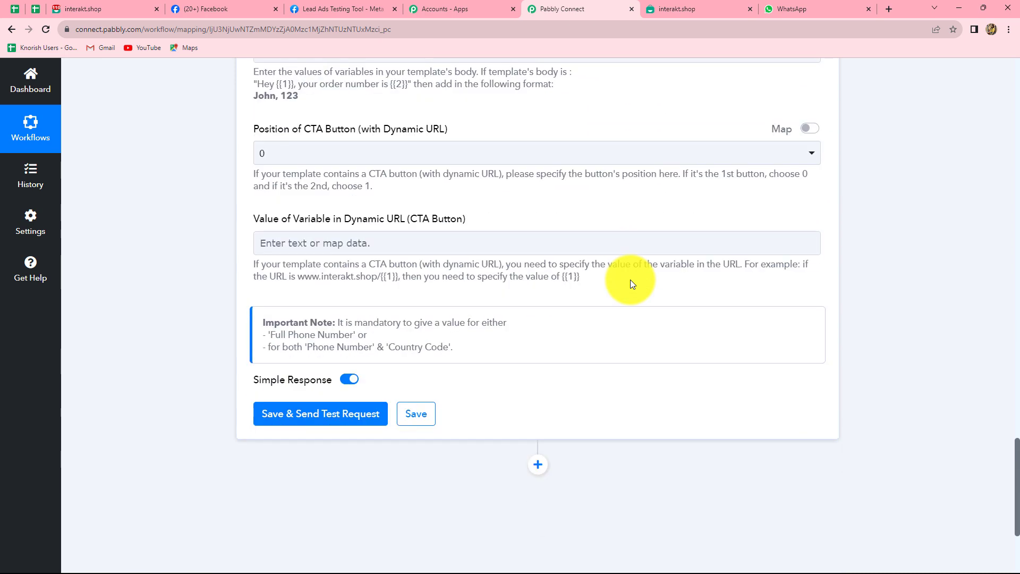
pyautogui.scroll(13, 631, 280)
pyautogui.scroll(2, 630, 279)
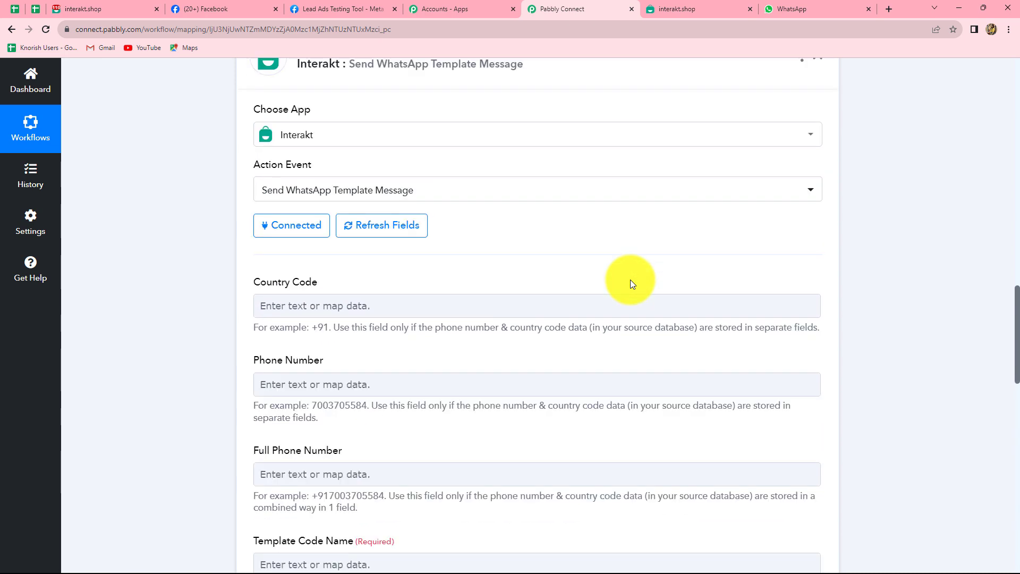
pyautogui.scroll(-3, 630, 279)
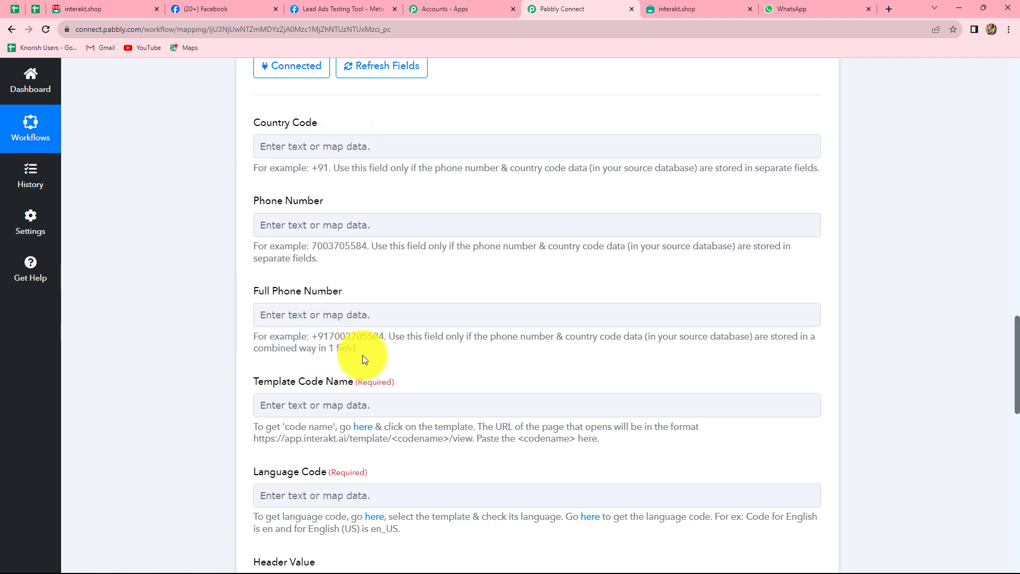
pyautogui.scroll(10, 365, 353)
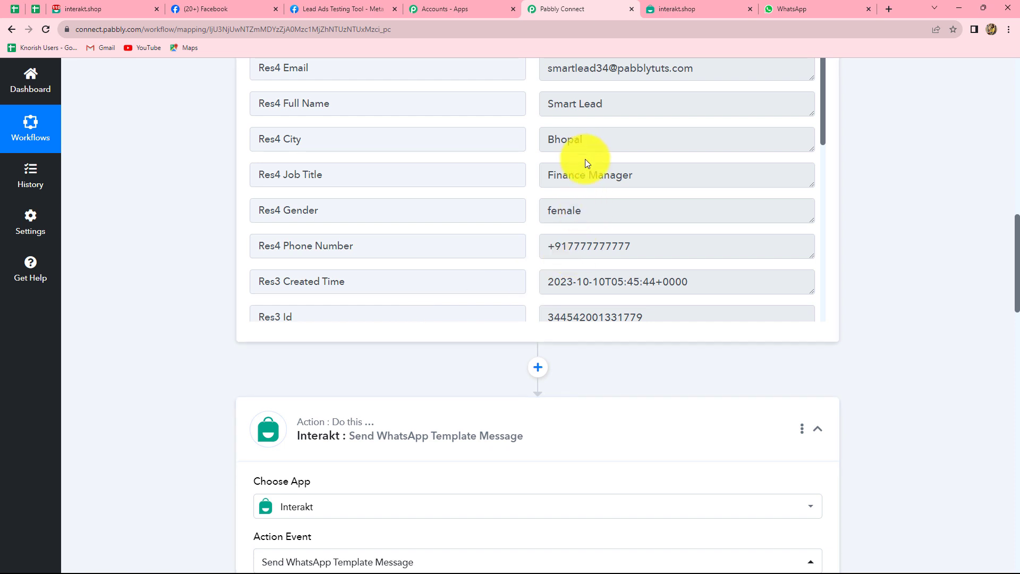
pyautogui.scroll(3, 586, 159)
pyautogui.scroll(-2, 593, 280)
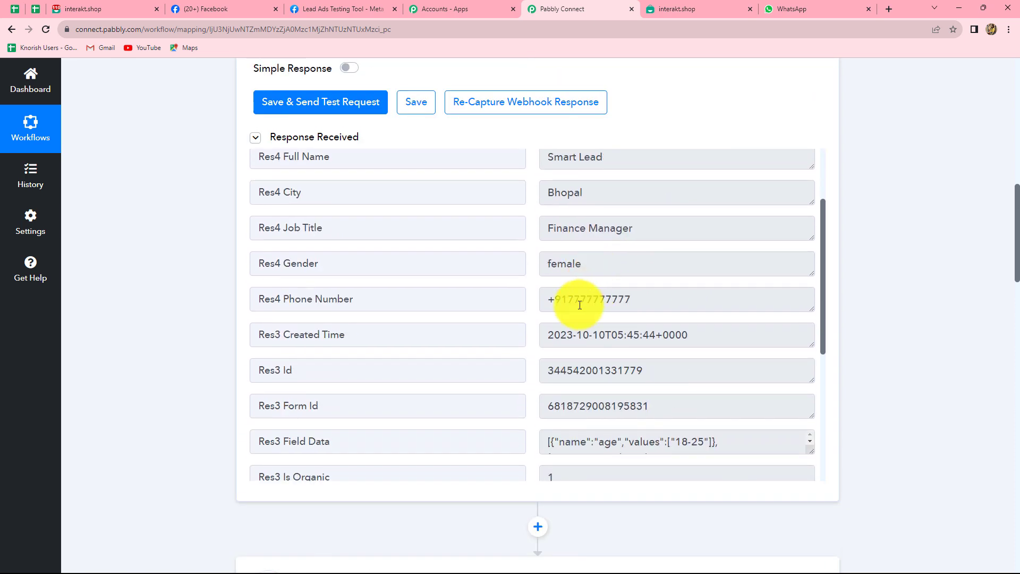
pyautogui.moveTo(549, 301); pyautogui.dragTo(626, 307)
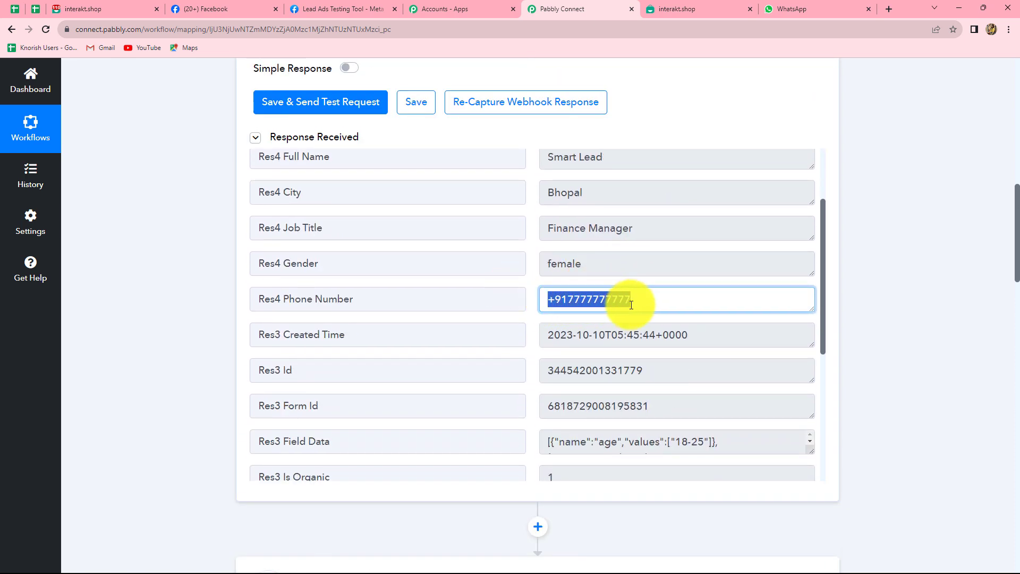
pyautogui.click(926, 323)
pyautogui.scroll(-4, 905, 321)
pyautogui.scroll(-10, 905, 321)
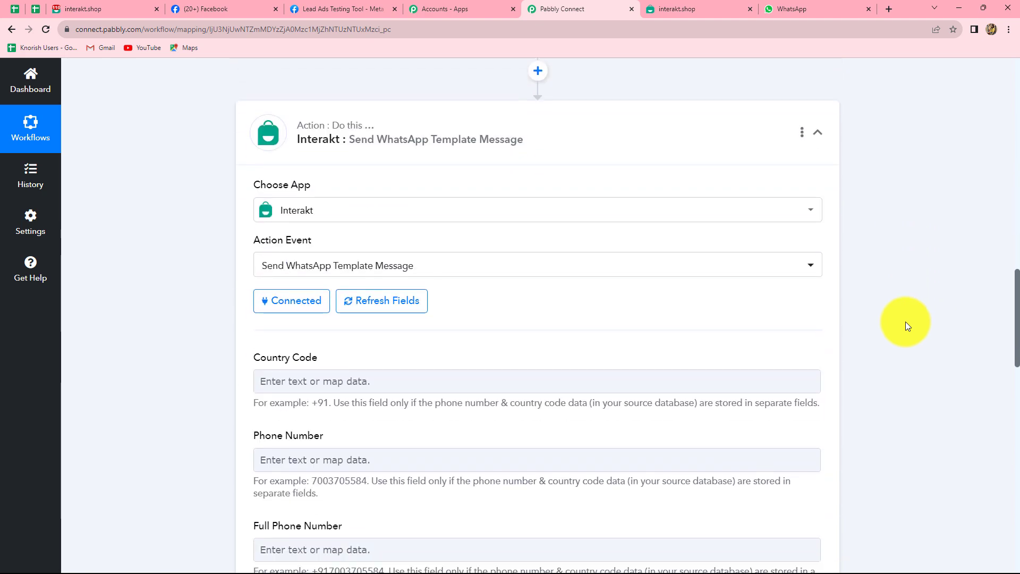
# Step: Map the Full Phone Number field to the Facebook lead's Res4 Phone Number
pyautogui.click(306, 209)
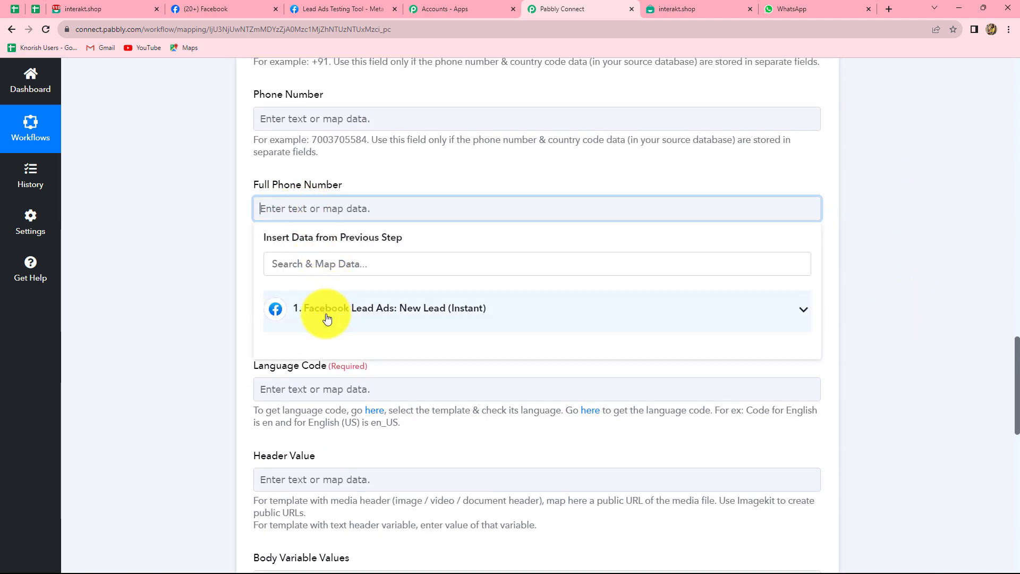
pyautogui.click(338, 312)
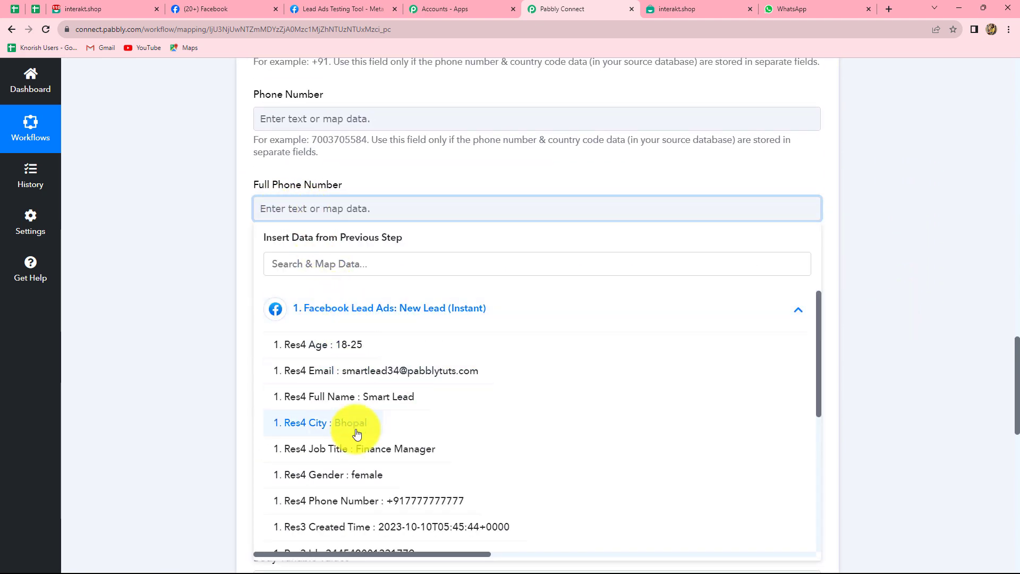
pyautogui.click(364, 499)
pyautogui.click(907, 293)
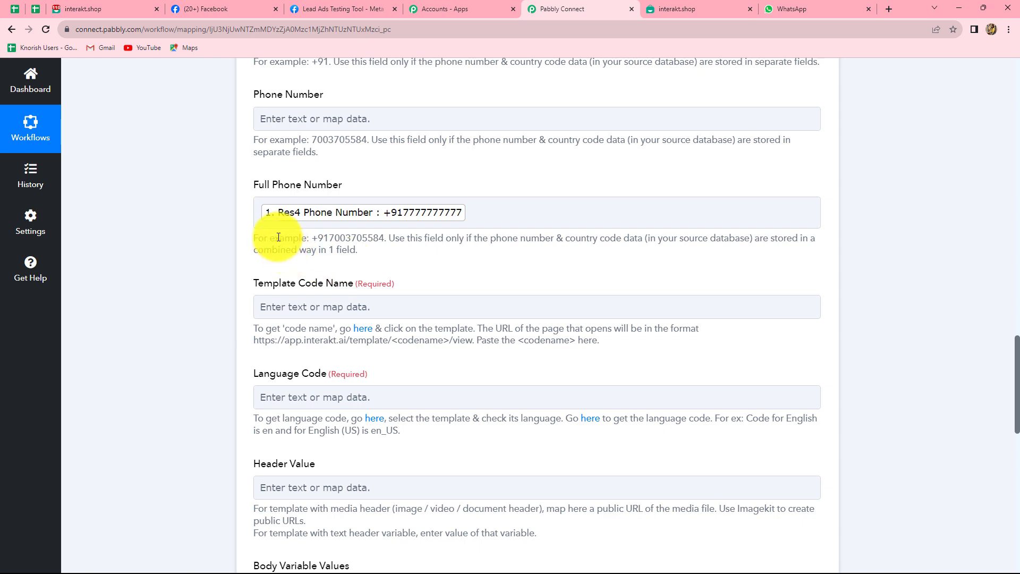
pyautogui.scroll(-2, 278, 237)
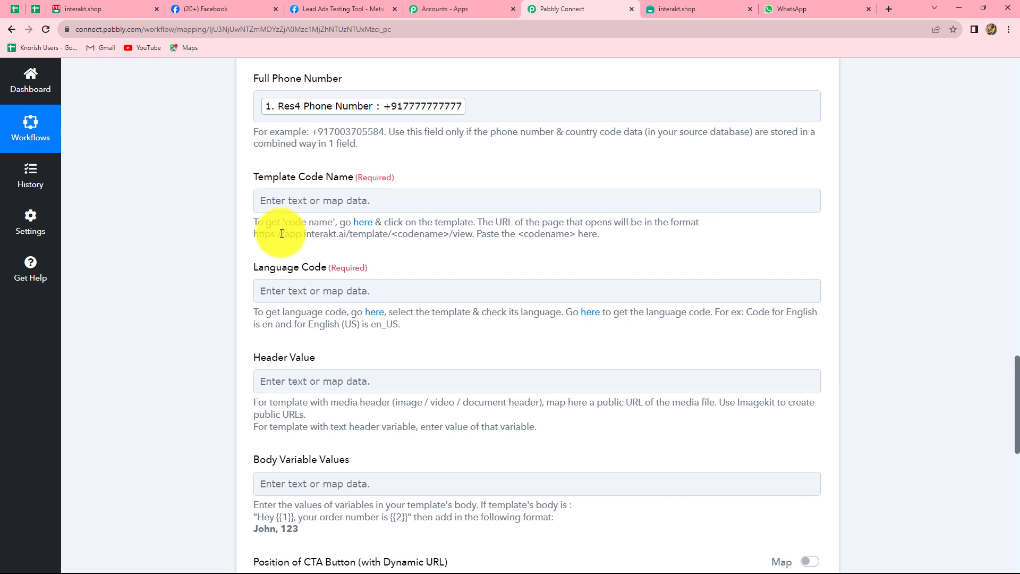
pyautogui.click(315, 201)
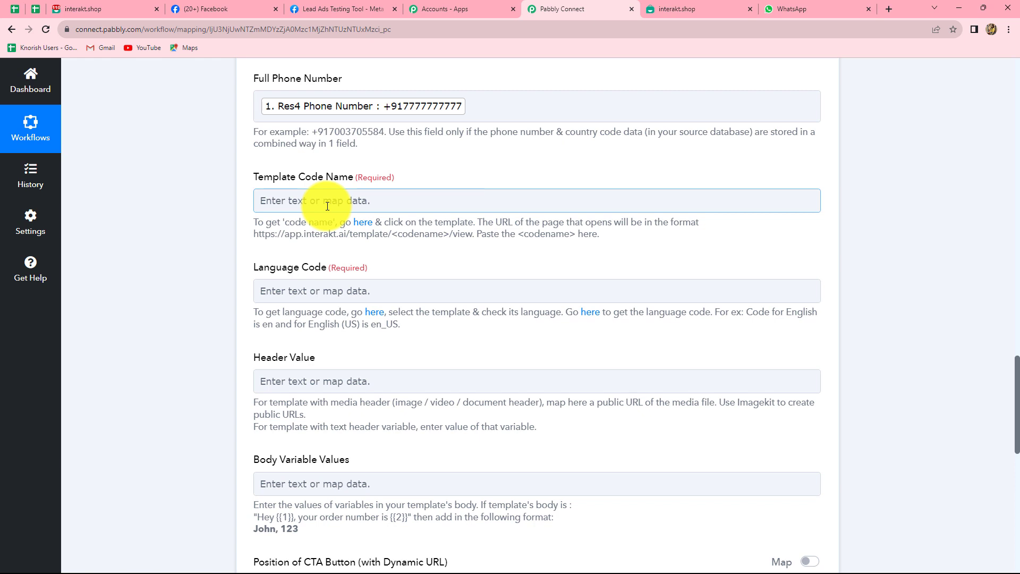
pyautogui.click(253, 101)
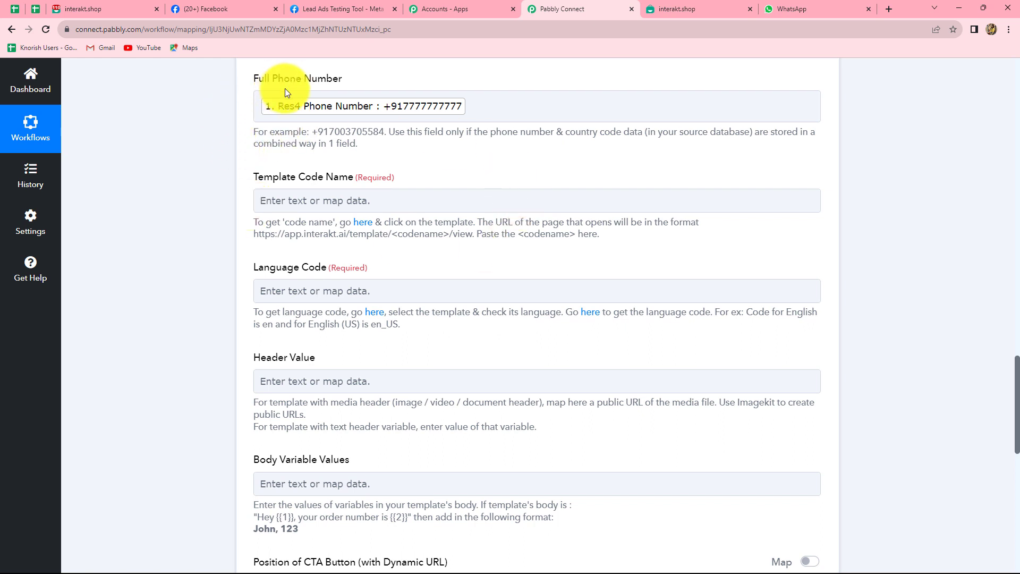
pyautogui.click(263, 208)
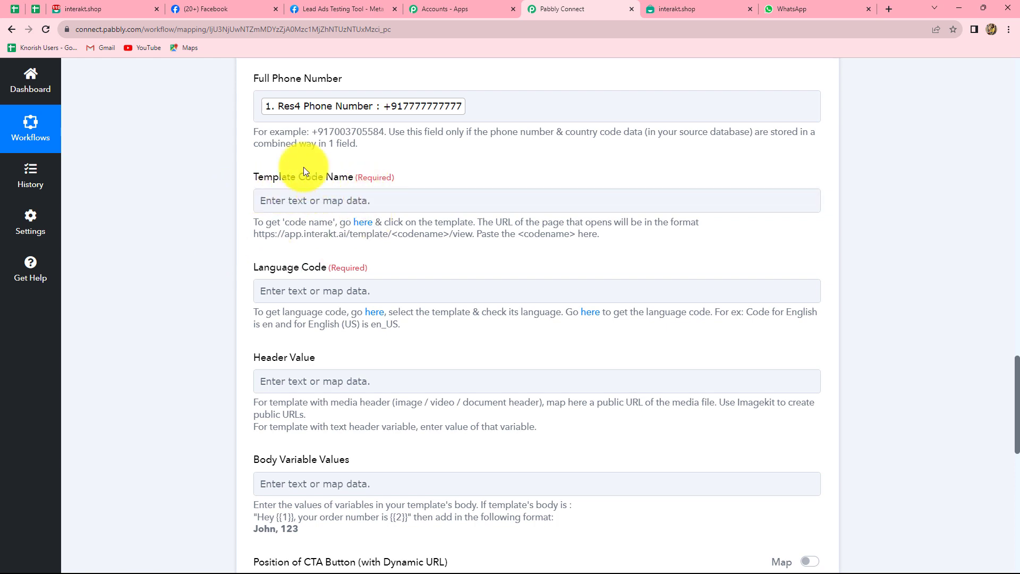
# Step: Show Interakt's list of Active WhatsApp templates
pyautogui.click(112, 4)
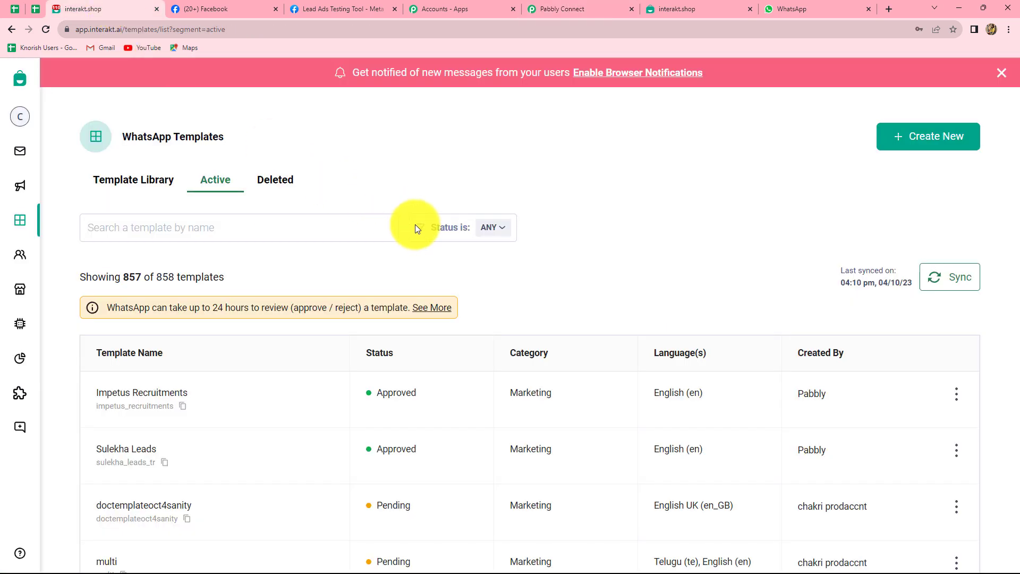
pyautogui.scroll(-3, 415, 224)
pyautogui.moveTo(1, 242)
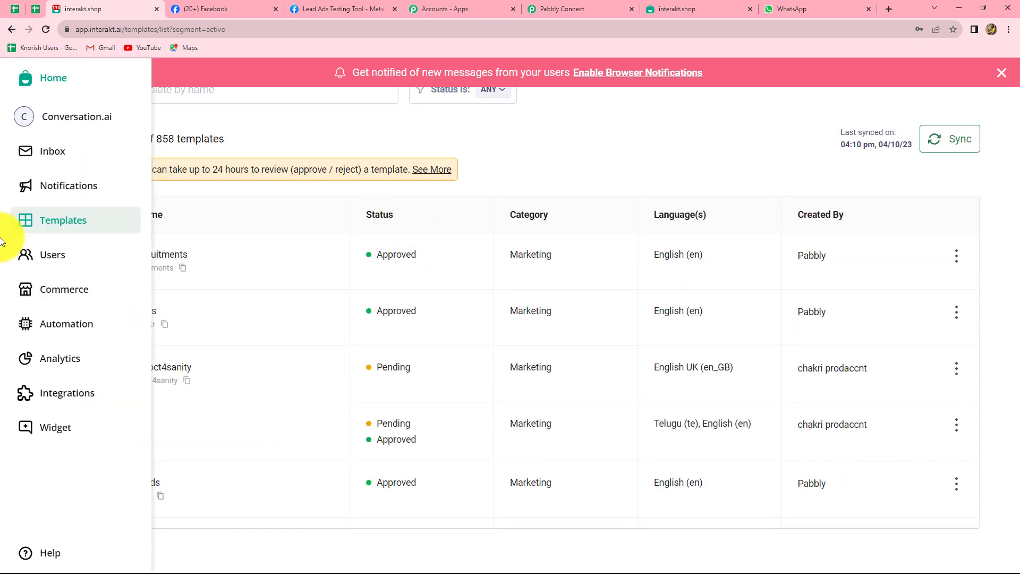
pyautogui.click(60, 225)
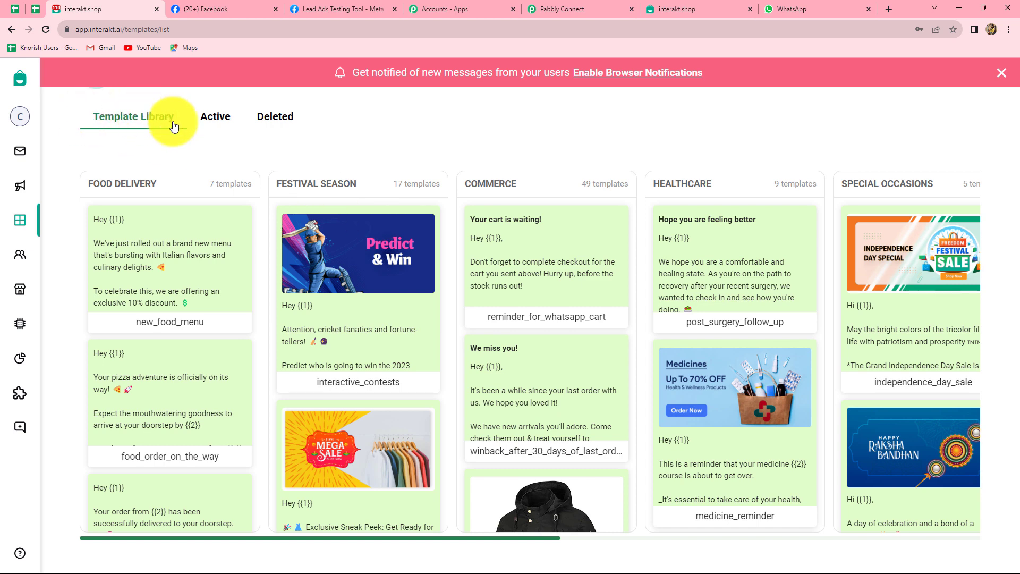
pyautogui.click(216, 118)
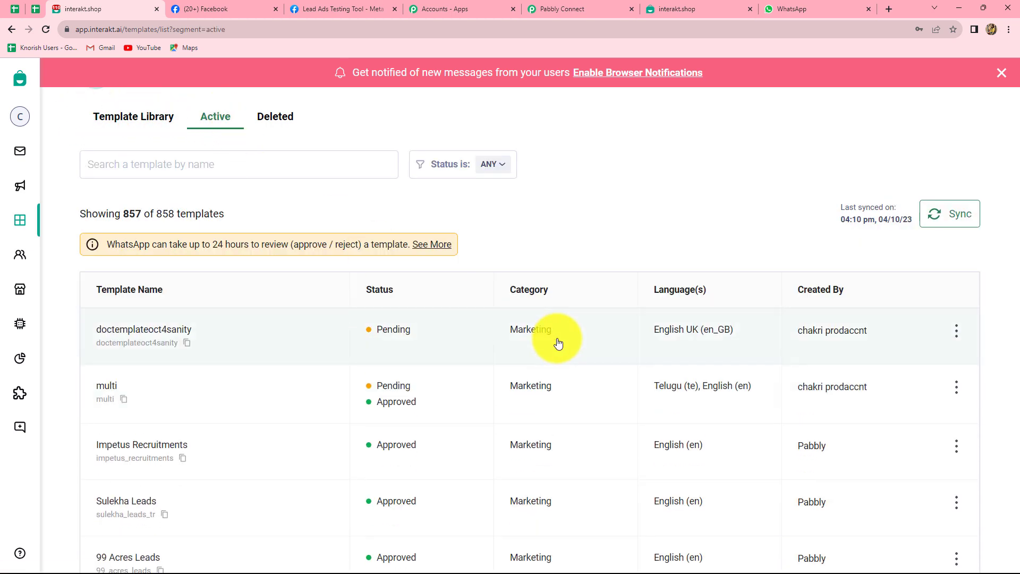
pyautogui.scroll(-8, 558, 344)
pyautogui.scroll(6, 558, 344)
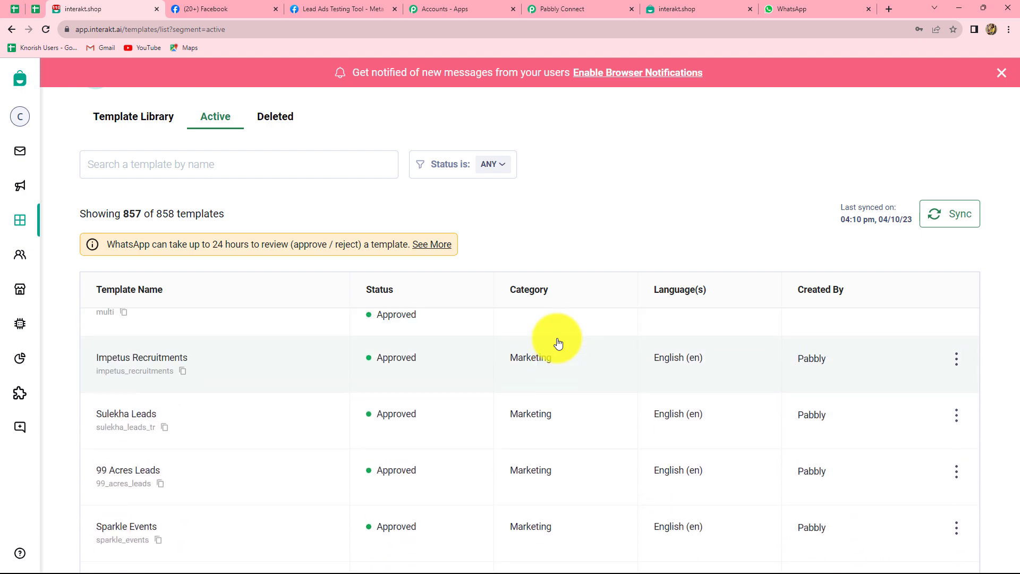
pyautogui.scroll(2, 558, 343)
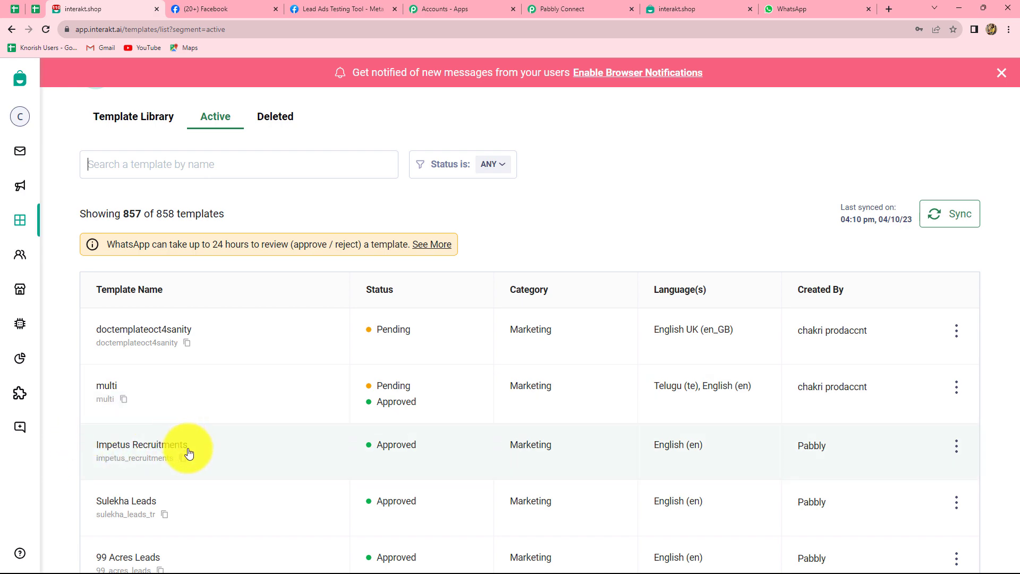
# Step: Preview the Impetus Recruitments template's message body and its five variables
pyautogui.click(153, 446)
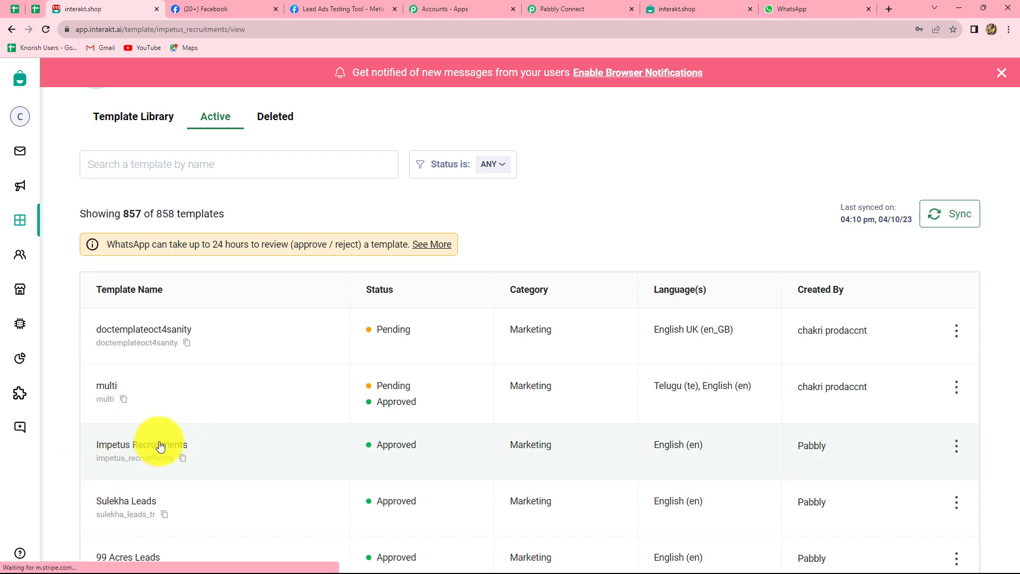
pyautogui.scroll(-3, 968, 457)
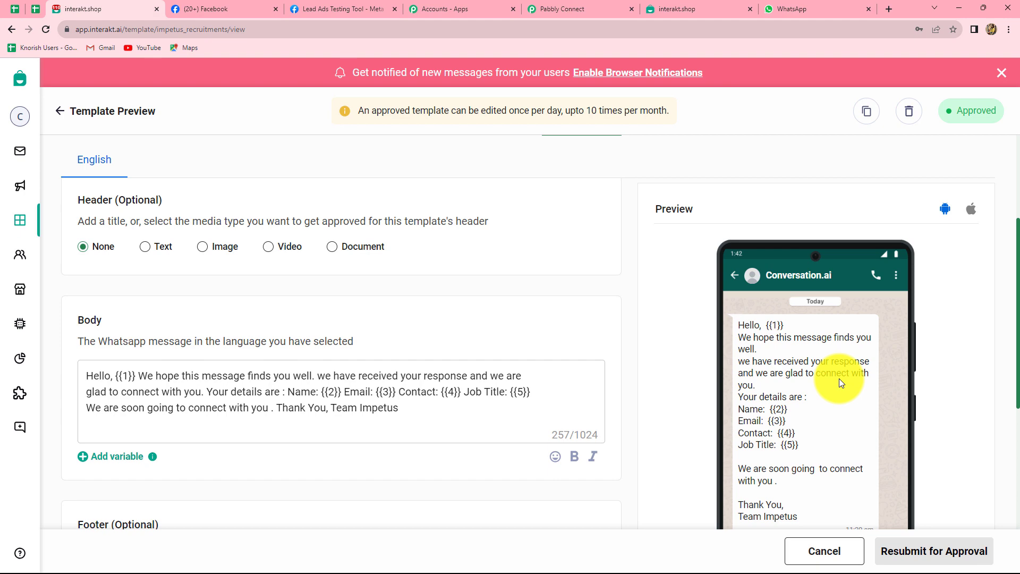
pyautogui.scroll(-4, 792, 276)
pyautogui.scroll(5, 792, 276)
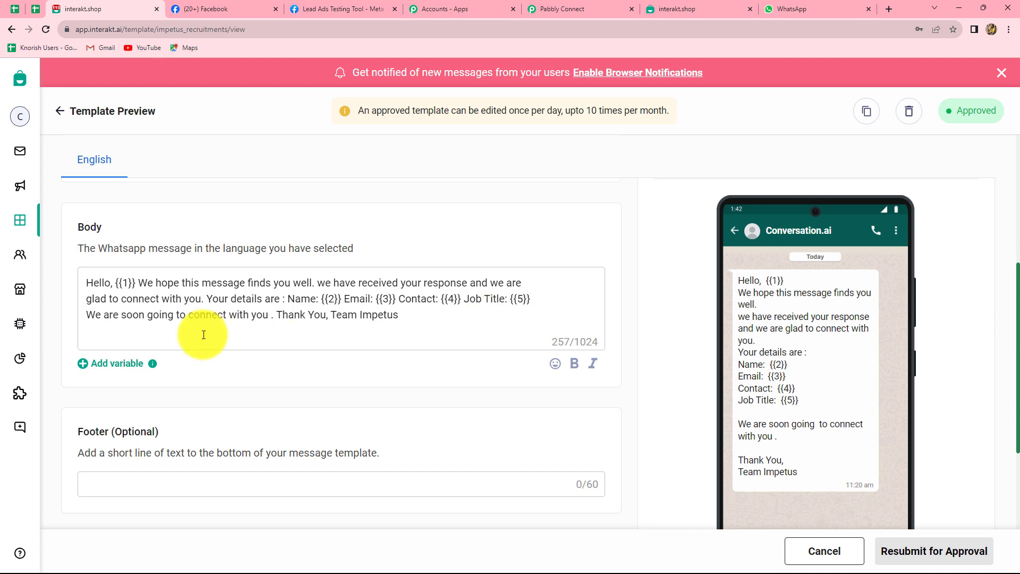
pyautogui.scroll(5, 99, 281)
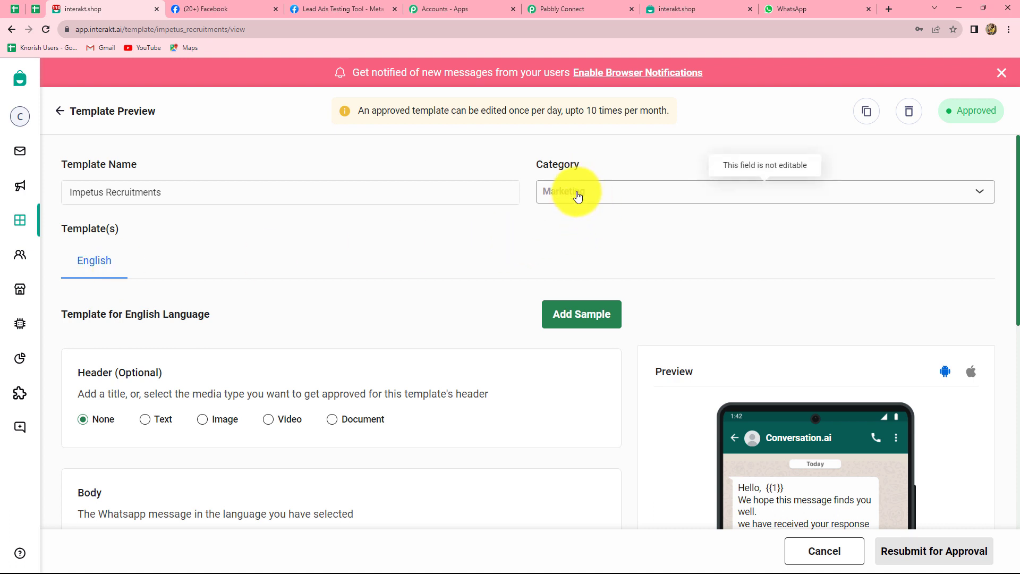
pyautogui.scroll(-1, 400, 298)
pyautogui.scroll(-2, 400, 298)
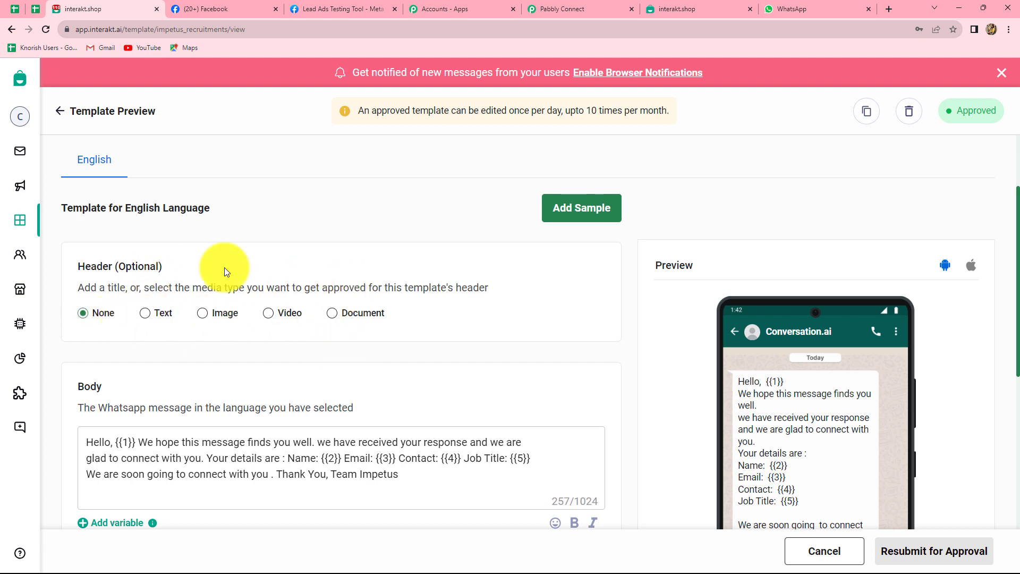
pyautogui.scroll(-6, 273, 334)
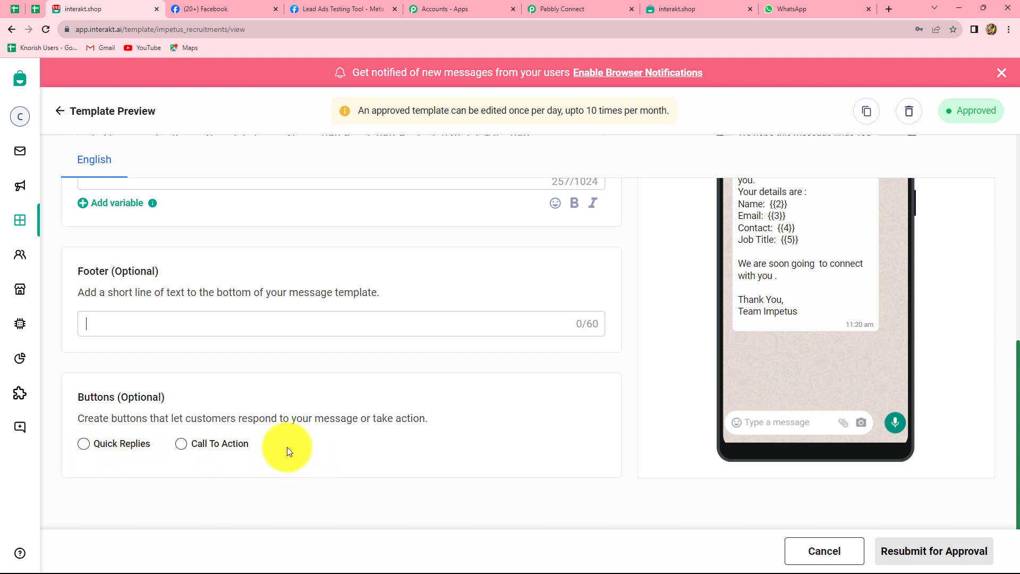
pyautogui.scroll(6, 287, 448)
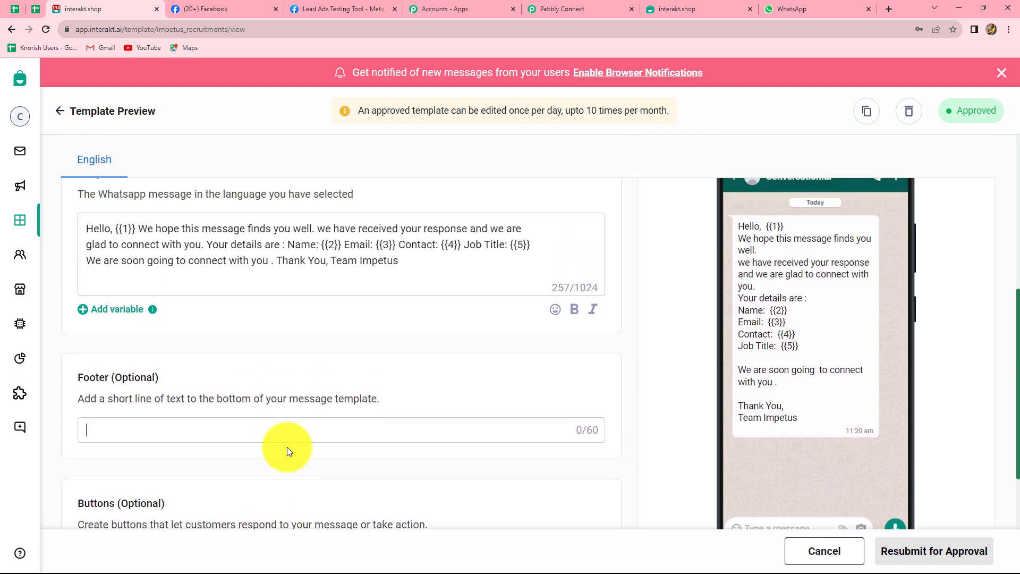
pyautogui.scroll(2, 287, 447)
pyautogui.scroll(-5, 291, 443)
pyautogui.scroll(2, 450, 392)
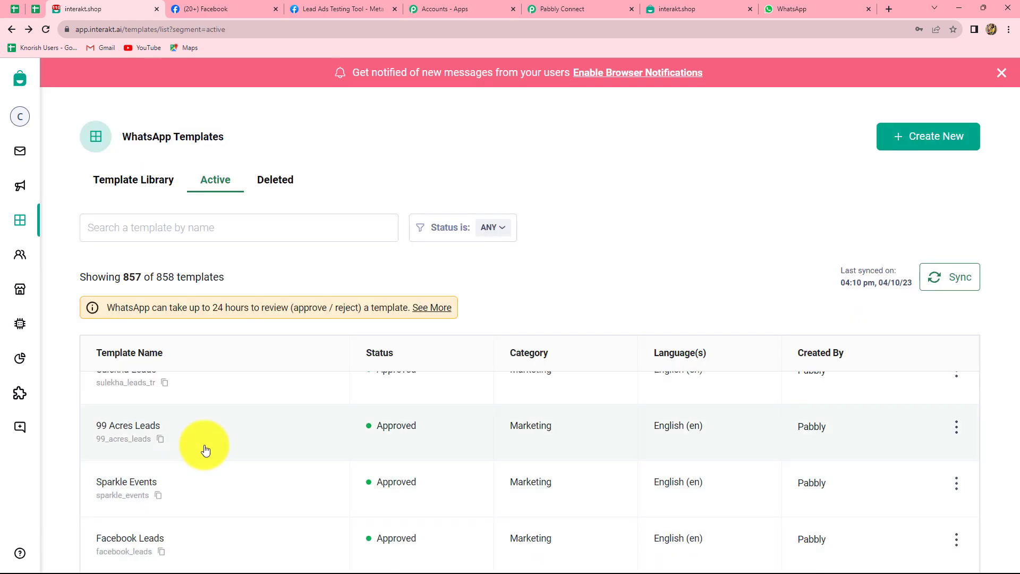
# Step: Copy 'impetus_recruitments' from the template's web address and go to Pabbly's Template Code Name field
pyautogui.scroll(2, 212, 446)
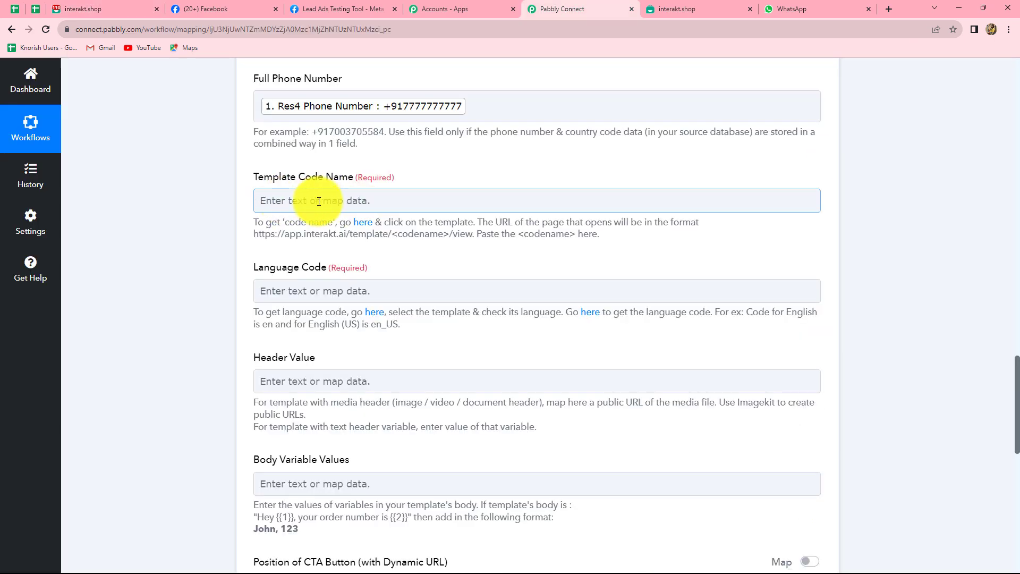
pyautogui.click(65, 10)
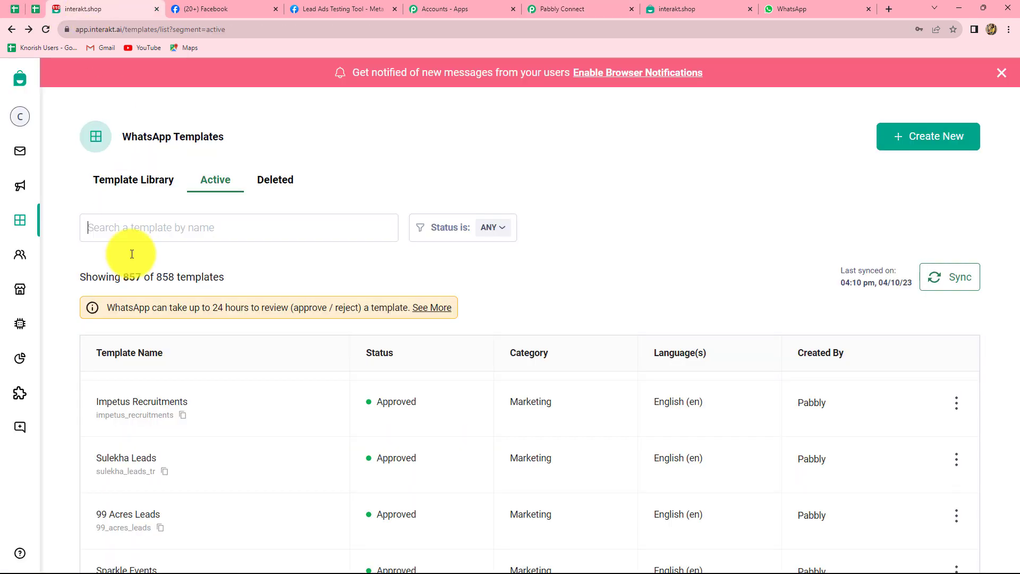
pyautogui.click(206, 410)
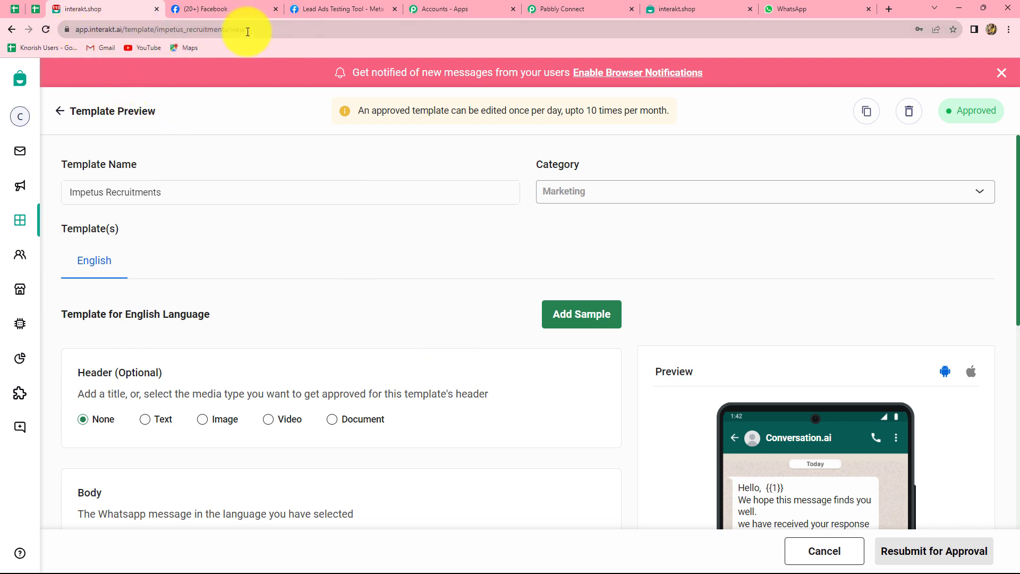
pyautogui.click(161, 31)
pyautogui.moveTo(161, 30); pyautogui.dragTo(253, 31)
pyautogui.hotkey('ctrl', 'c')
pyautogui.click(252, 29)
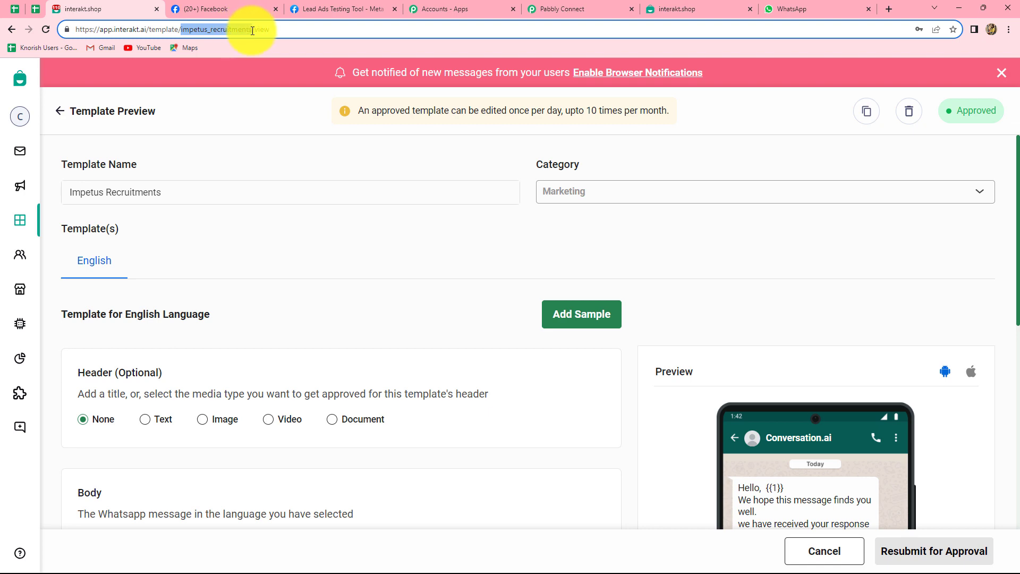
pyautogui.click(603, 9)
pyautogui.click(318, 202)
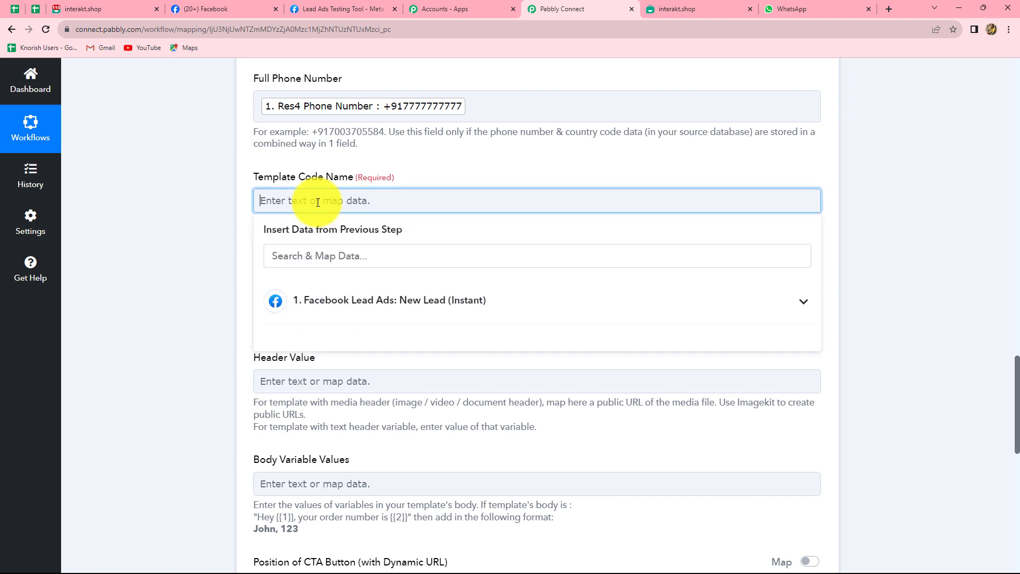
# Step: Enter impetus_recruitments as Template Code Name and en as Language Code, checking Meta's supported languages
pyautogui.hotkey('ctrl', 'v')
pyautogui.click(879, 233)
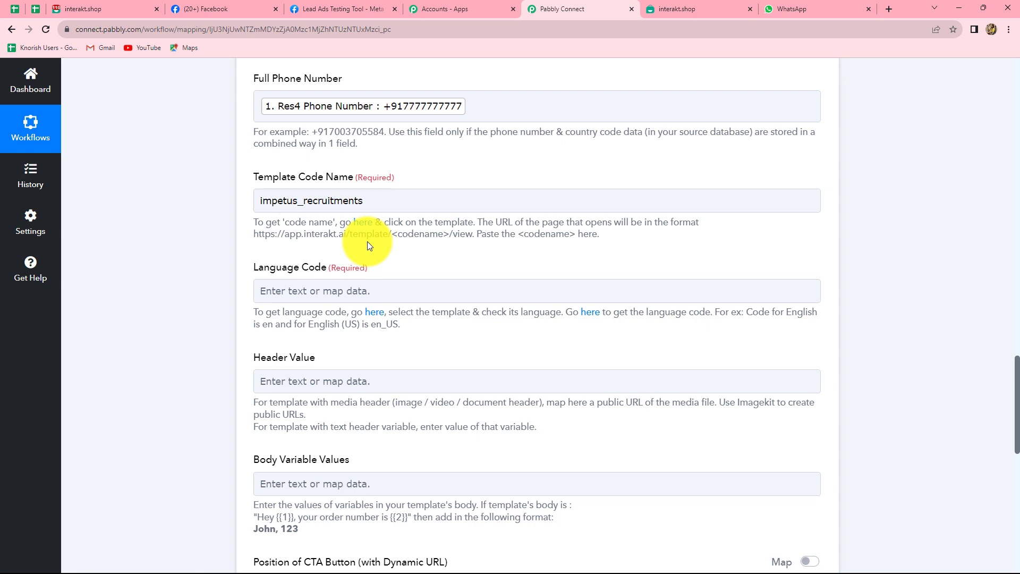
pyautogui.scroll(-2, 368, 242)
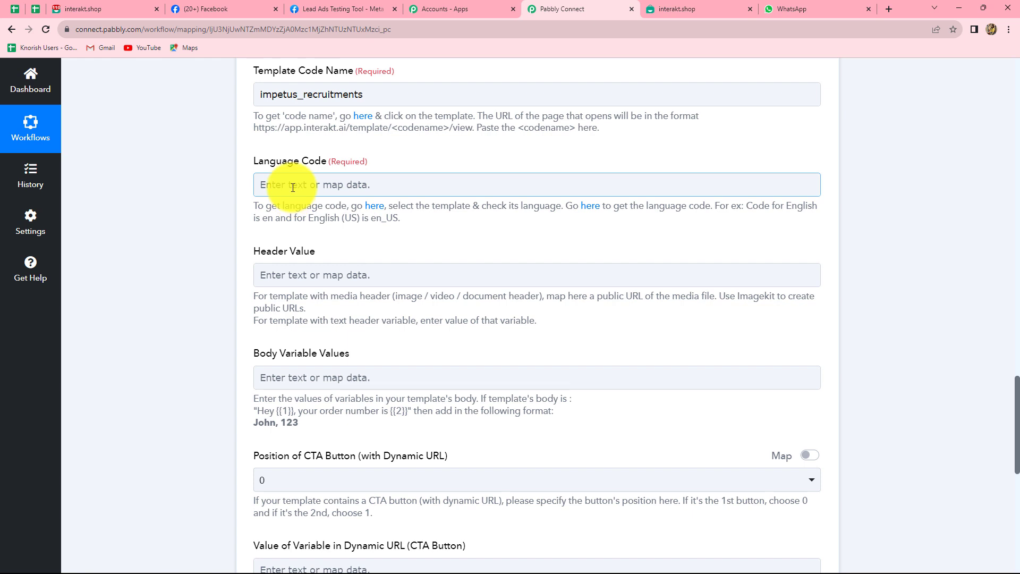
pyautogui.moveTo(264, 221); pyautogui.dragTo(258, 186)
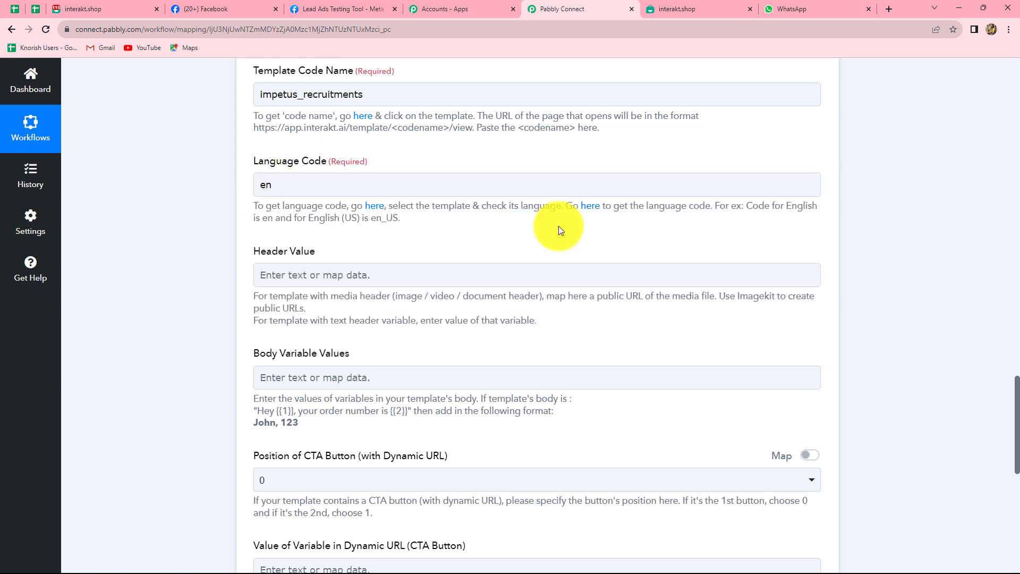
pyautogui.click(587, 213)
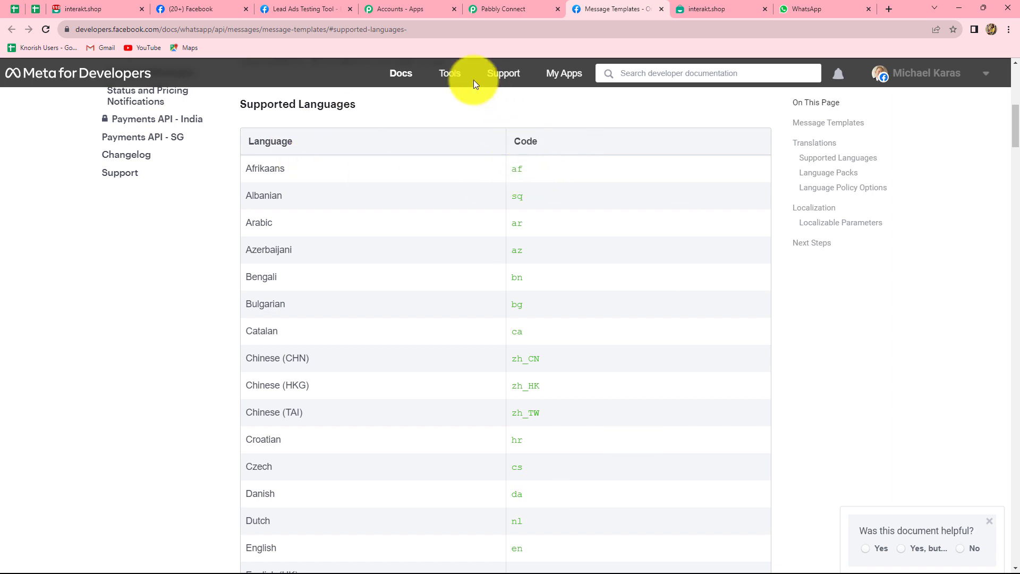
pyautogui.click(490, 6)
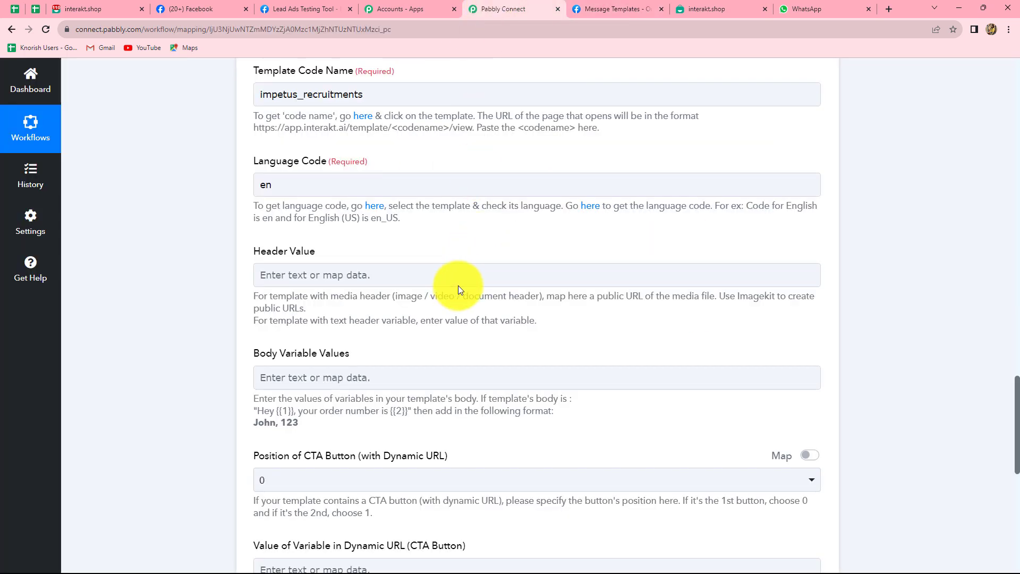
pyautogui.scroll(-2, 458, 286)
pyautogui.click(267, 169)
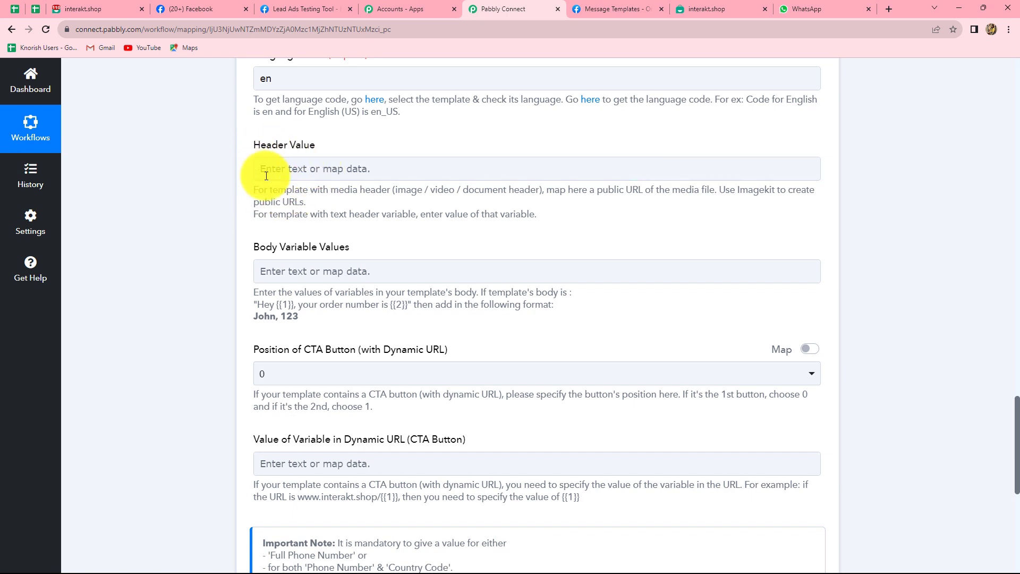
pyautogui.click(368, 189)
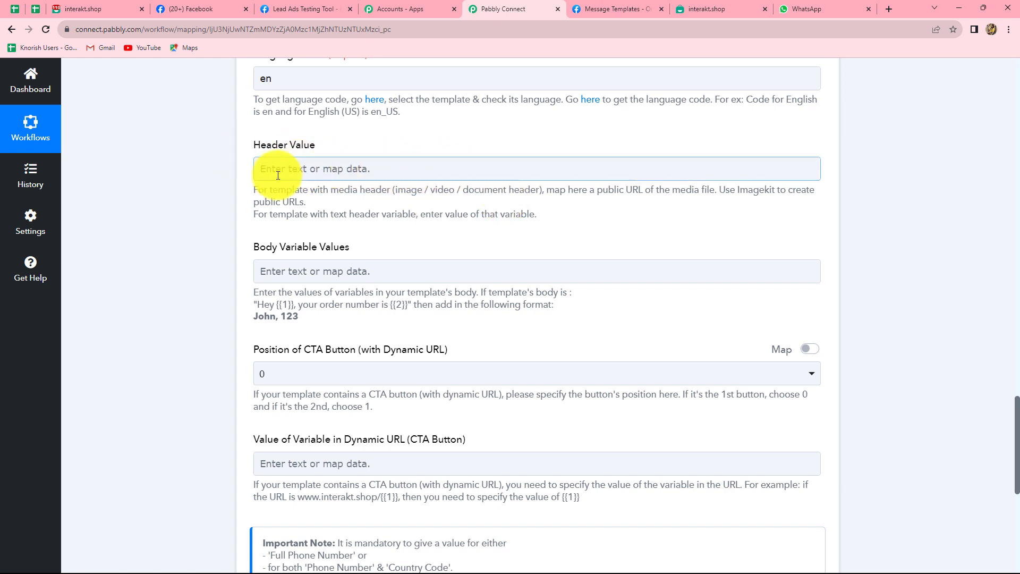
pyautogui.scroll(-2, 331, 269)
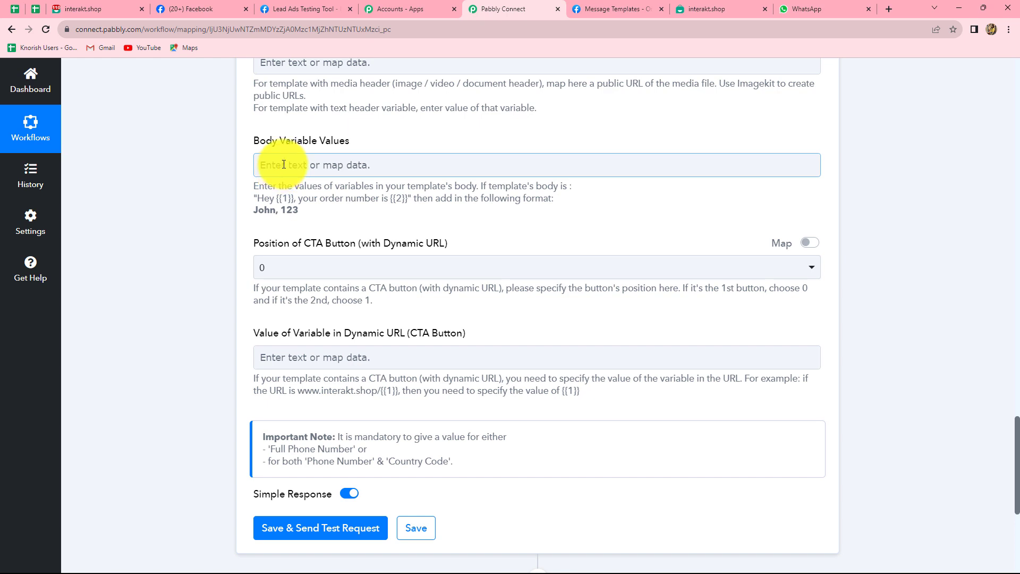
# Step: Put the lead's Full Name twice, comma-separated, into Body Variable Values
pyautogui.click(283, 165)
pyautogui.click(316, 266)
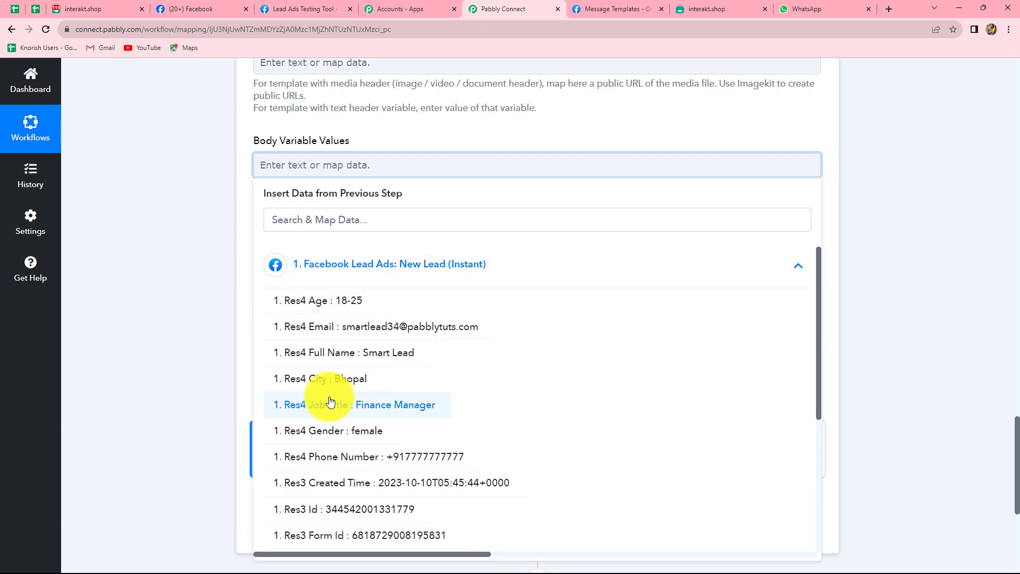
pyautogui.click(374, 357)
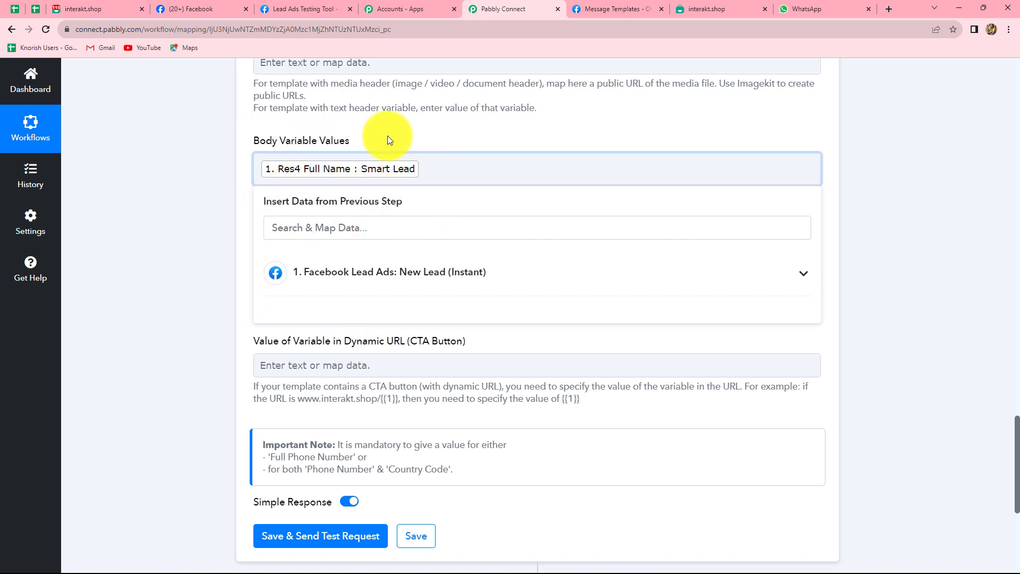
pyautogui.write(',')
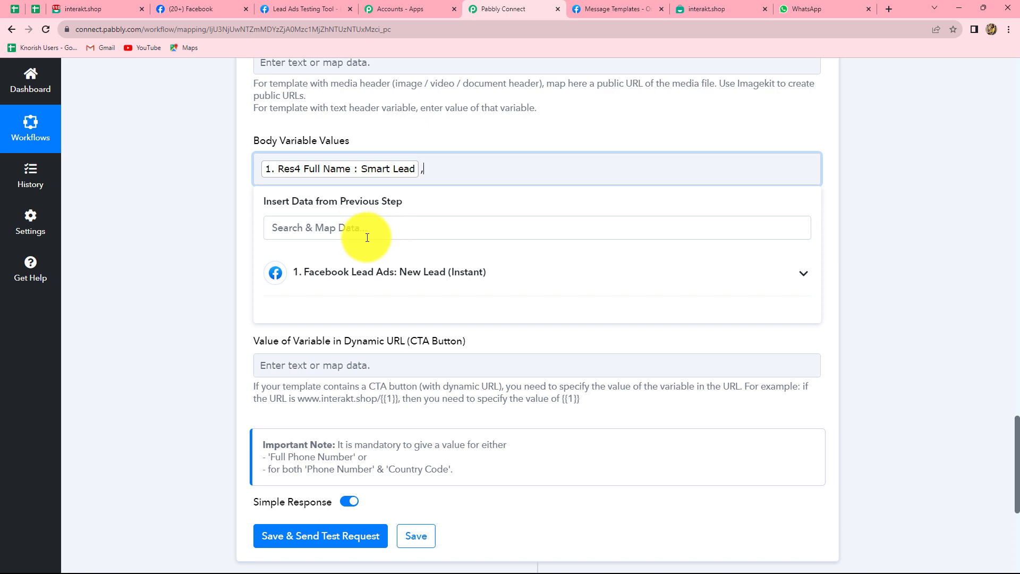
pyautogui.click(348, 275)
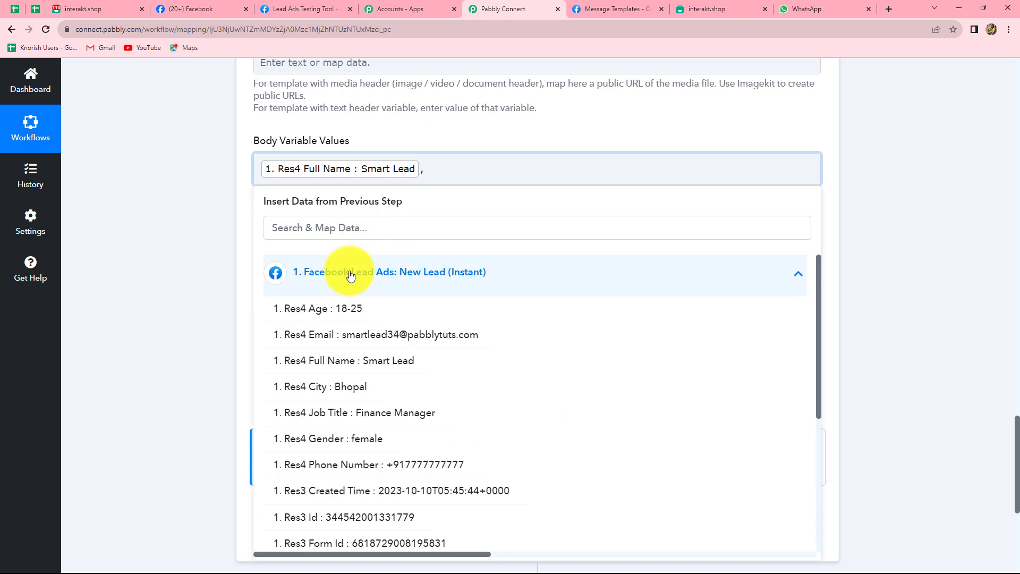
pyautogui.click(343, 359)
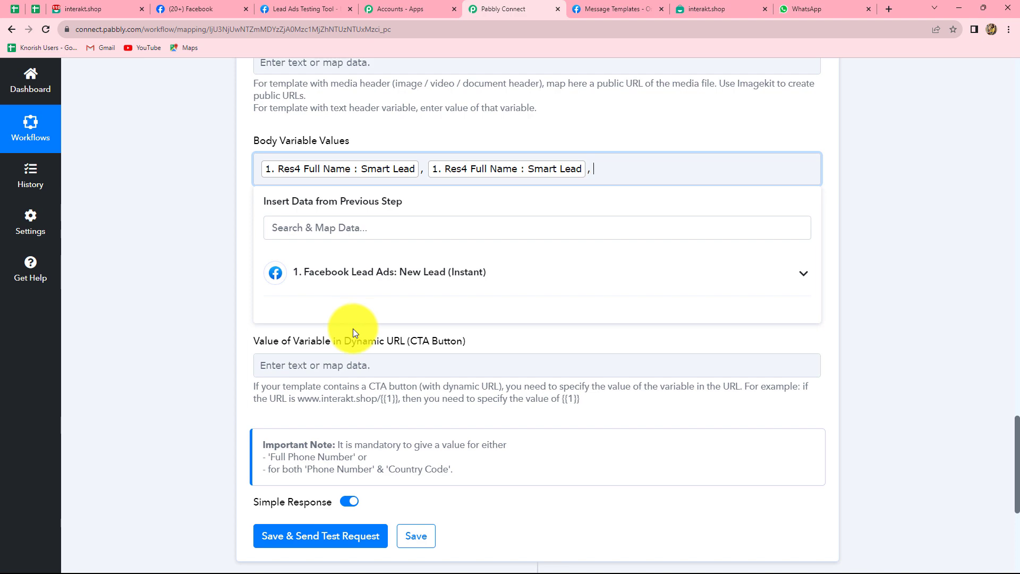
# Step: Append the lead's Email, Phone Number and Job Title to the body variables
pyautogui.click(353, 277)
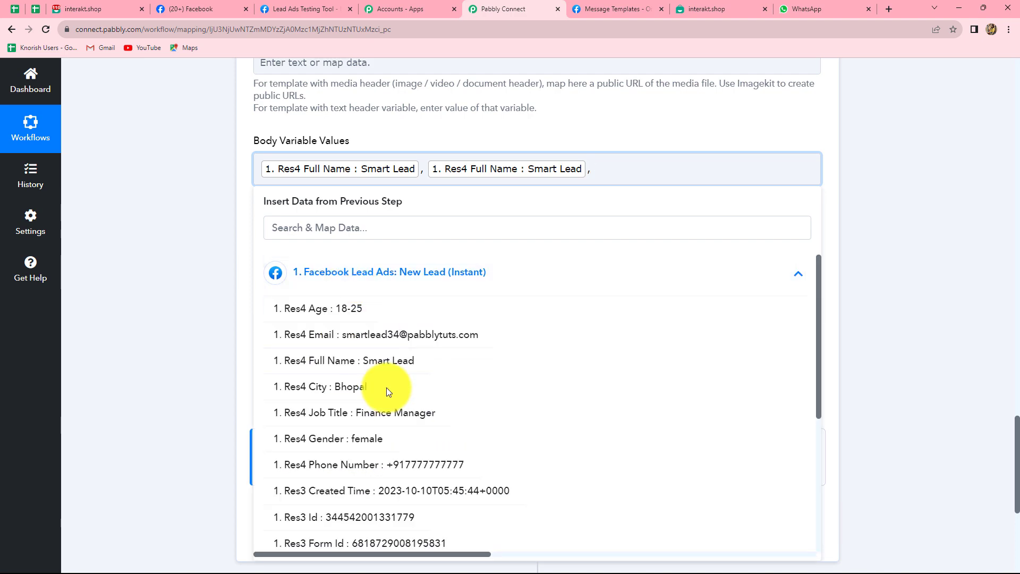
pyautogui.click(372, 335)
pyautogui.click(371, 300)
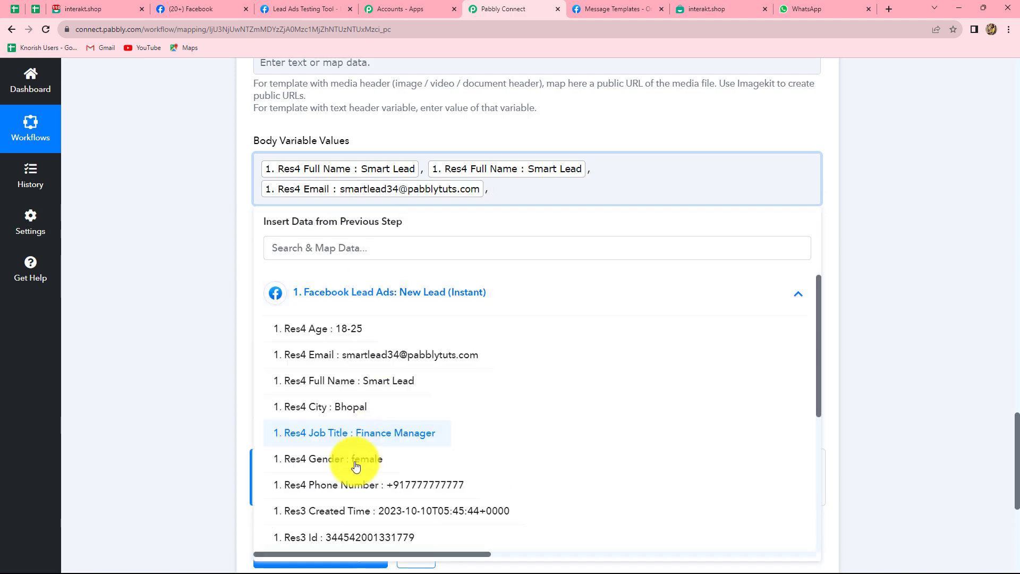
pyautogui.click(353, 485)
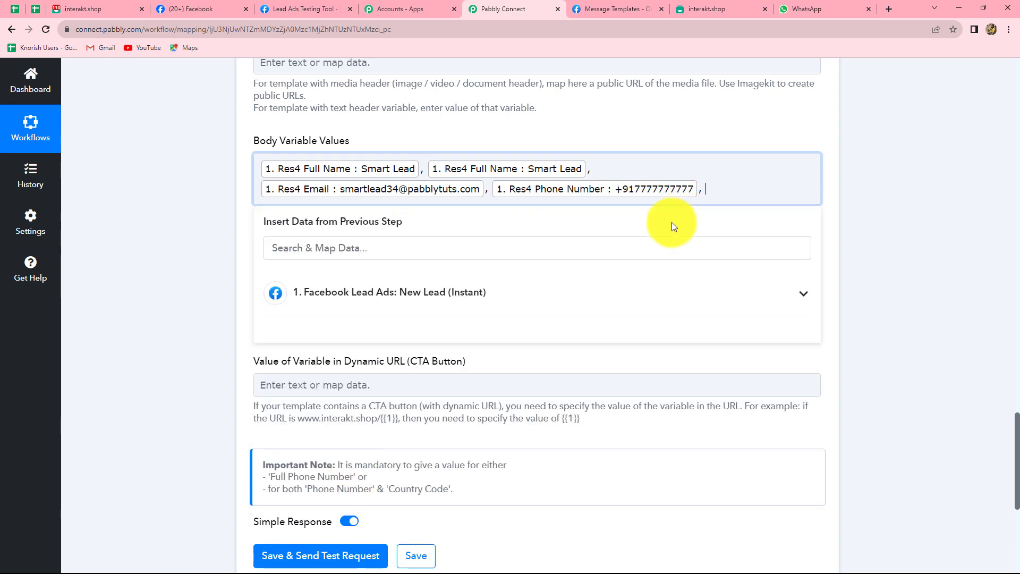
pyautogui.click(366, 293)
pyautogui.scroll(-3, 396, 455)
pyautogui.scroll(2, 426, 518)
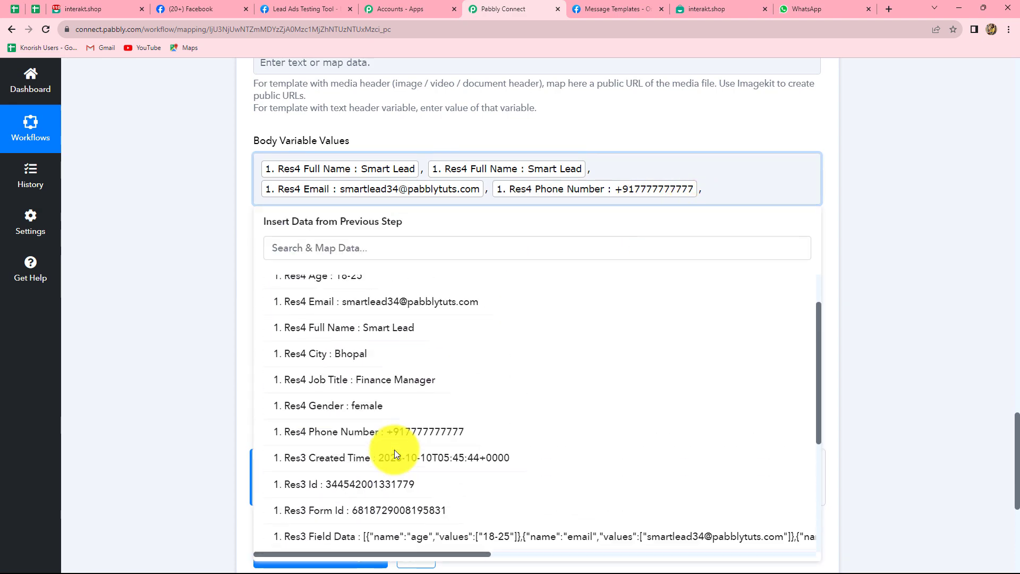
pyautogui.click(1003, 274)
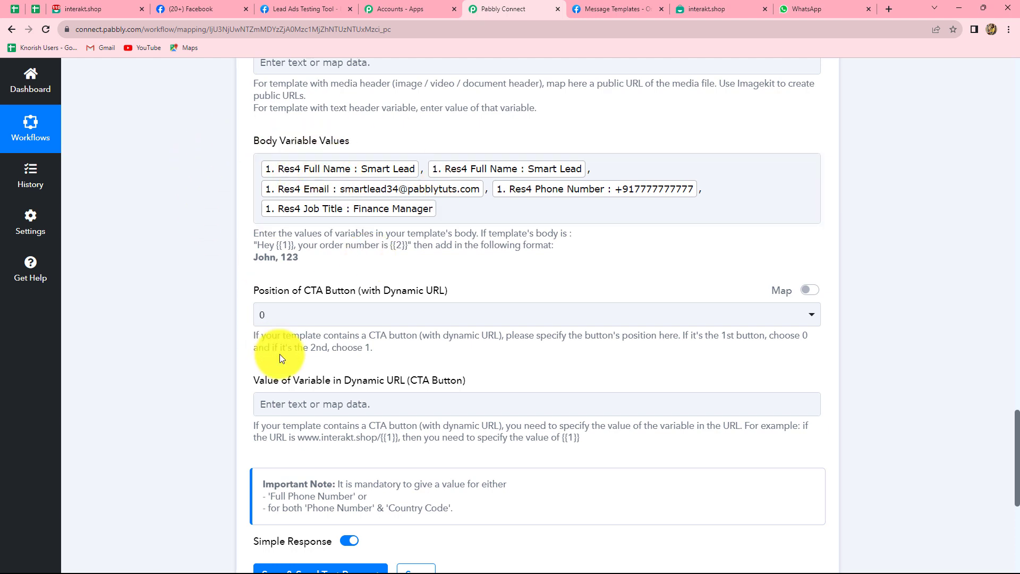
# Step: Replace the mapped Full Phone Number with a typed +91 number, then save and send a test request
pyautogui.scroll(-2, 281, 357)
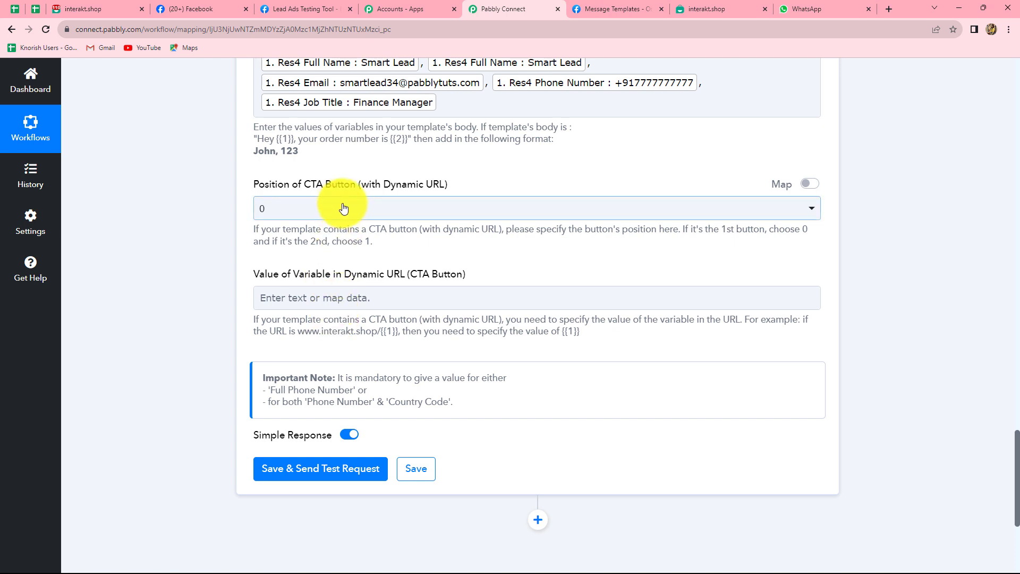
pyautogui.click(271, 217)
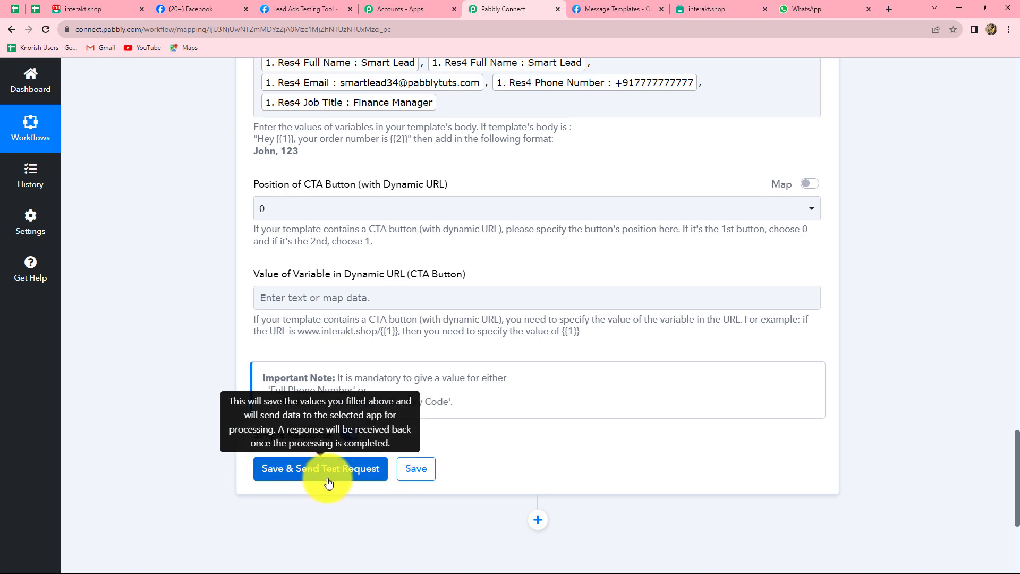
pyautogui.scroll(6, 567, 371)
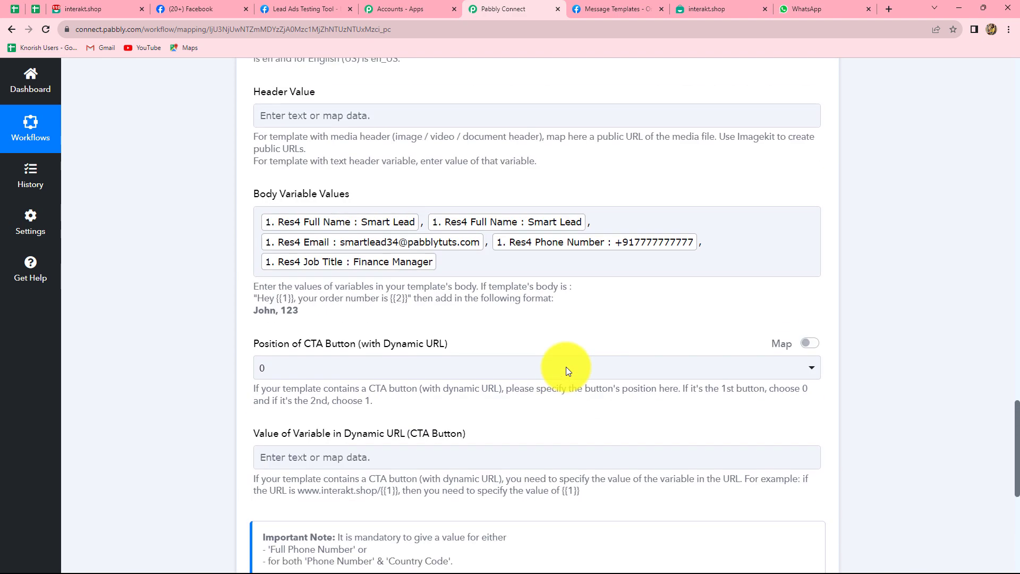
pyautogui.scroll(8, 567, 371)
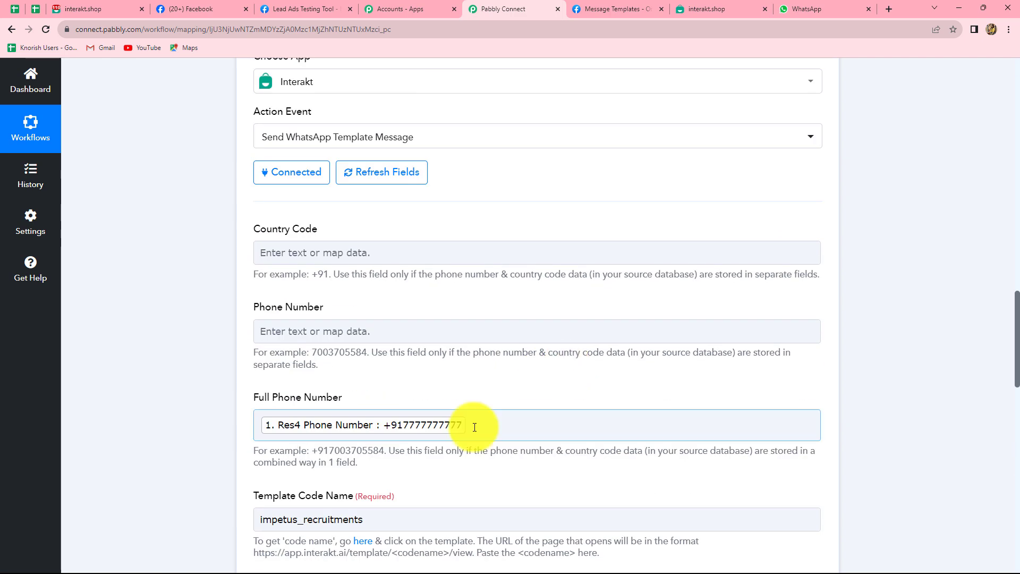
pyautogui.click(475, 428)
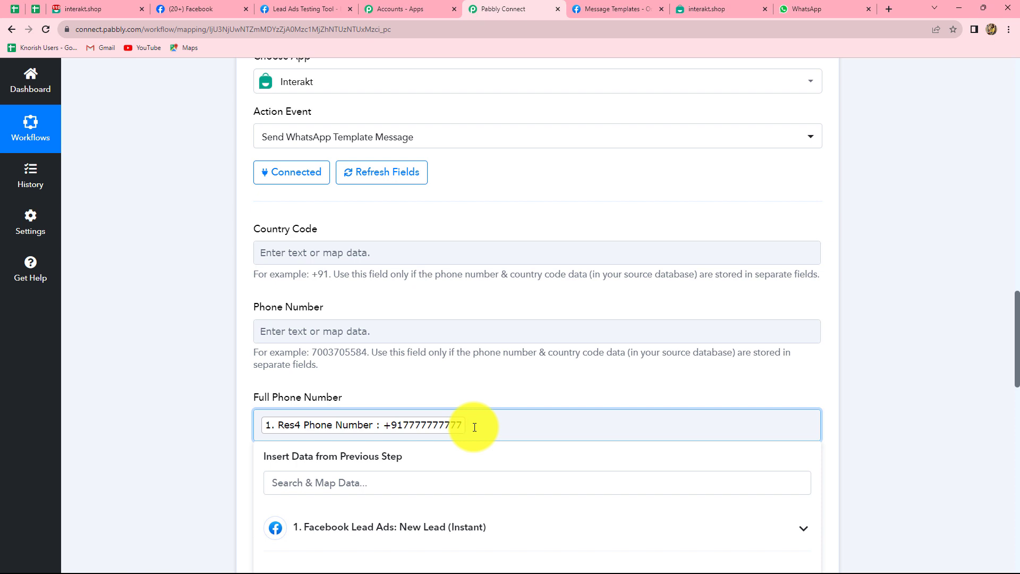
pyautogui.press('BackSpace')
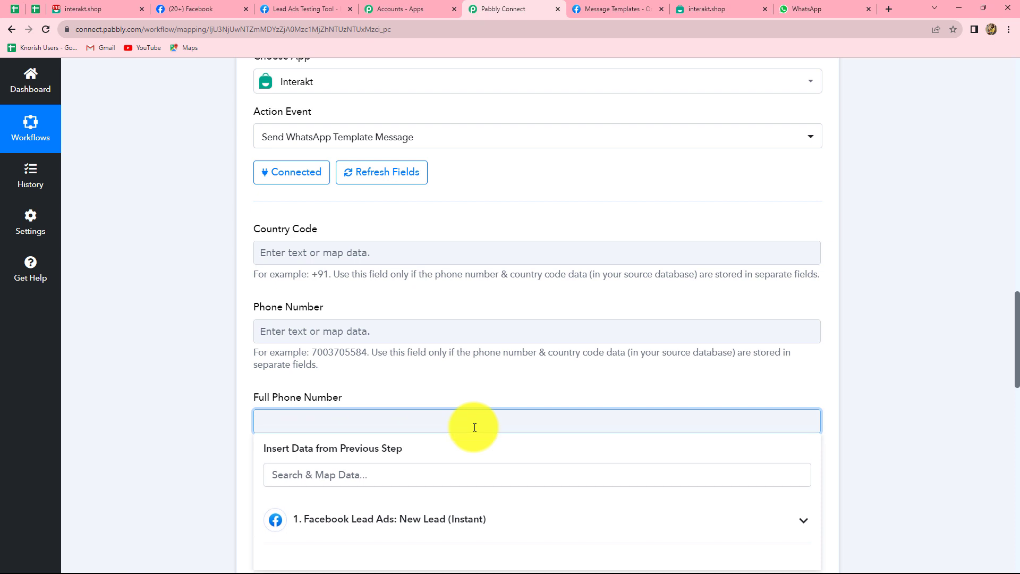
pyautogui.write('+91')
pyautogui.scroll(-10, 909, 371)
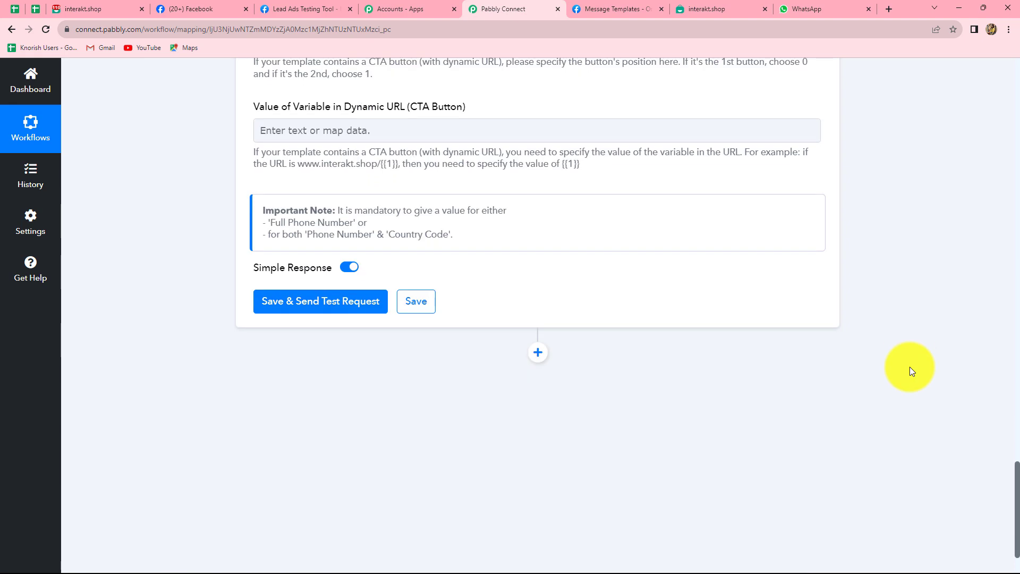
pyautogui.click(279, 308)
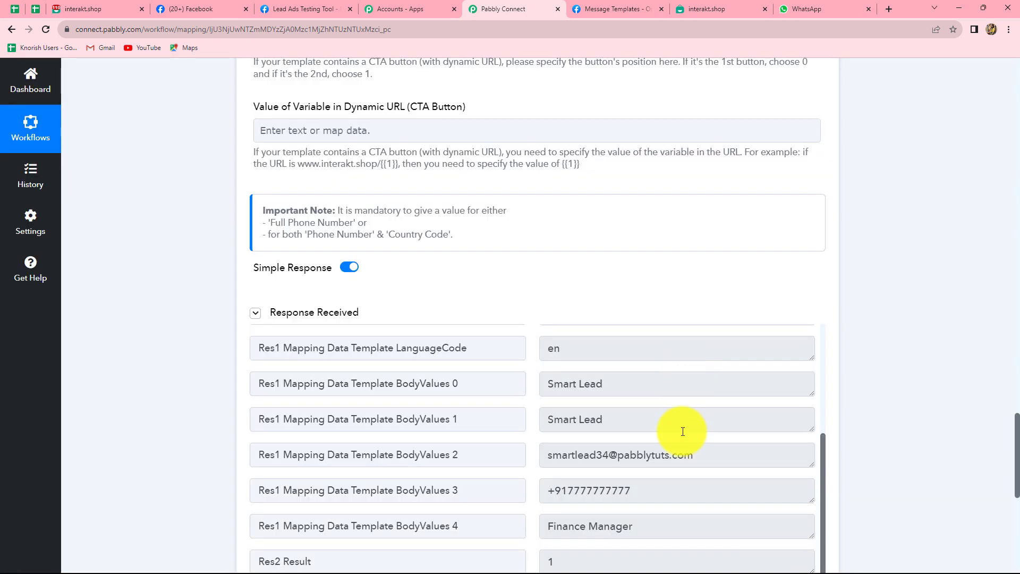
# Step: Review the test response's Res2 Message and Res2 Id, then view the delivered message in WhatsApp
pyautogui.scroll(3, 683, 432)
pyautogui.scroll(-8, 683, 432)
pyautogui.scroll(-3, 713, 361)
pyautogui.moveTo(549, 384); pyautogui.dragTo(691, 393)
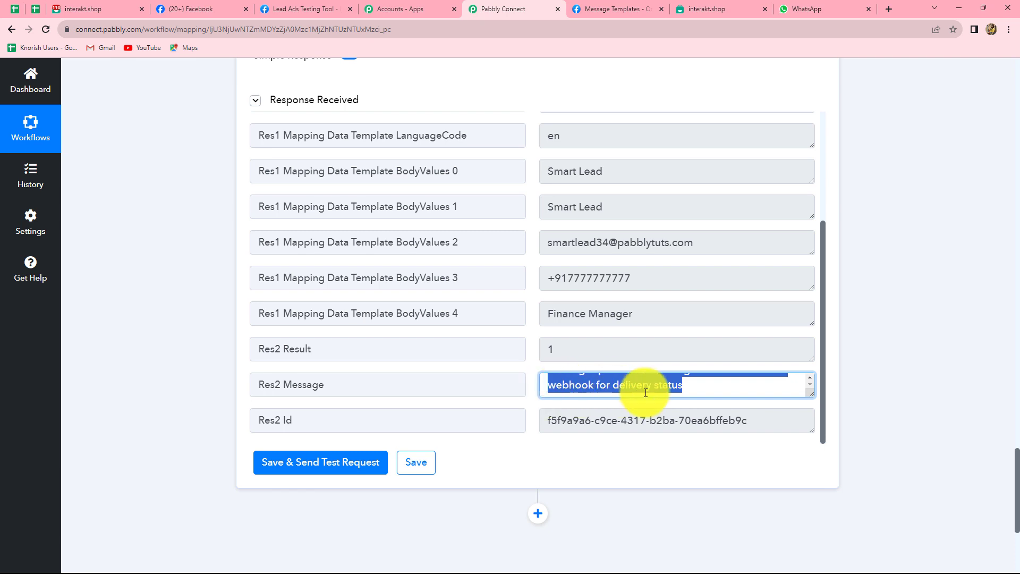
pyautogui.click(912, 360)
pyautogui.scroll(3, 557, 399)
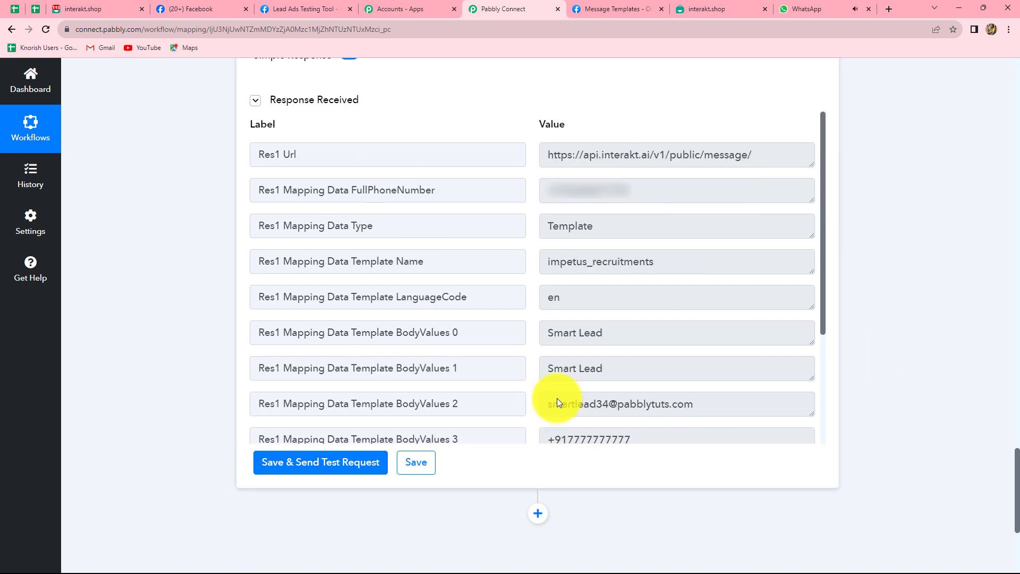
pyautogui.scroll(-5, 557, 401)
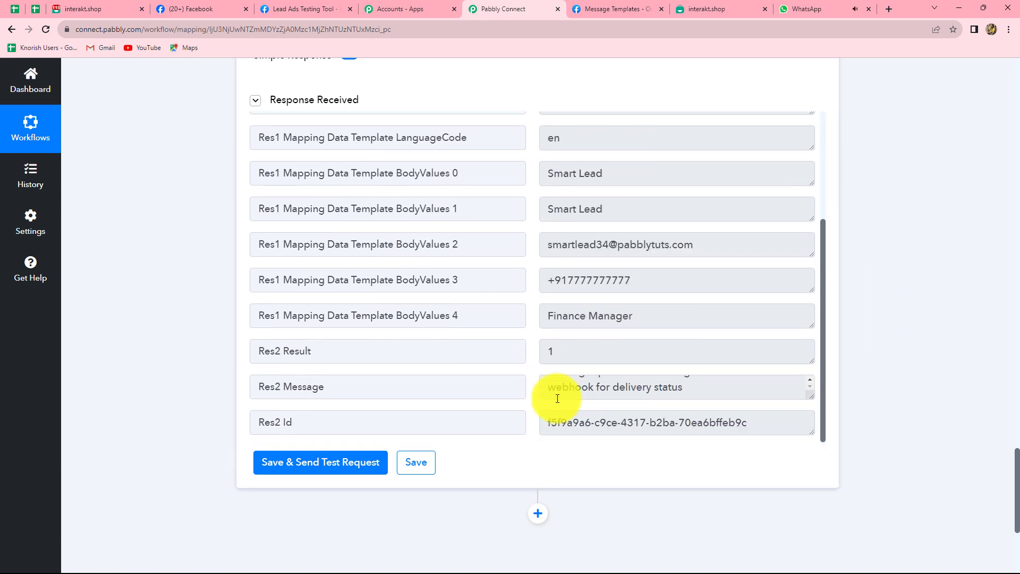
pyautogui.moveTo(541, 420); pyautogui.dragTo(817, 422)
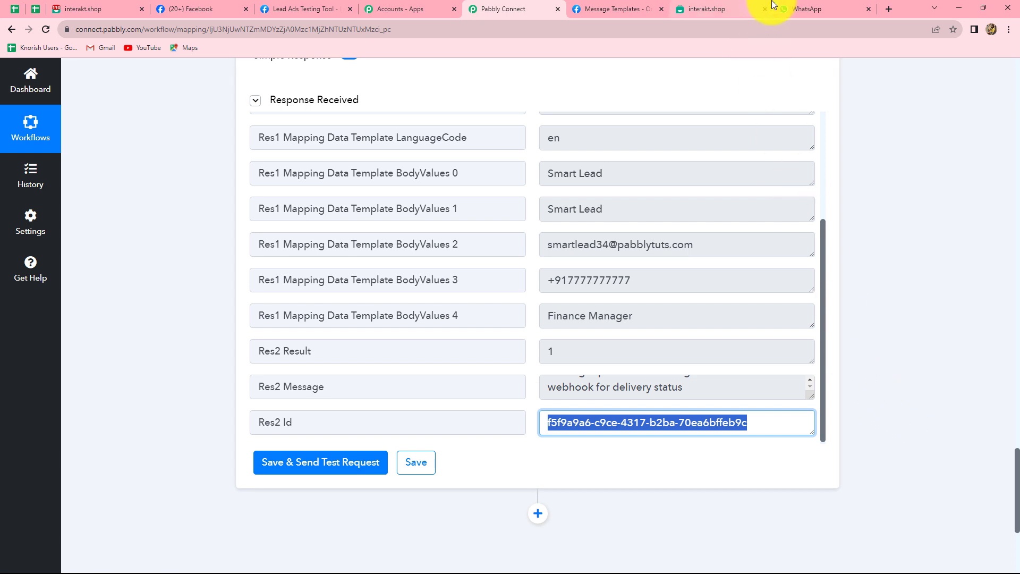
pyautogui.click(792, 5)
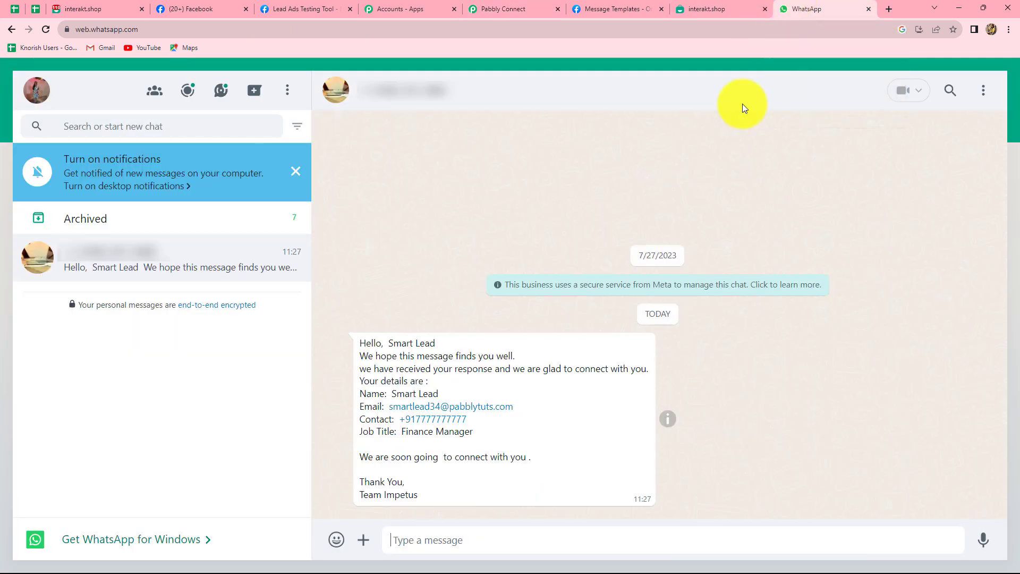